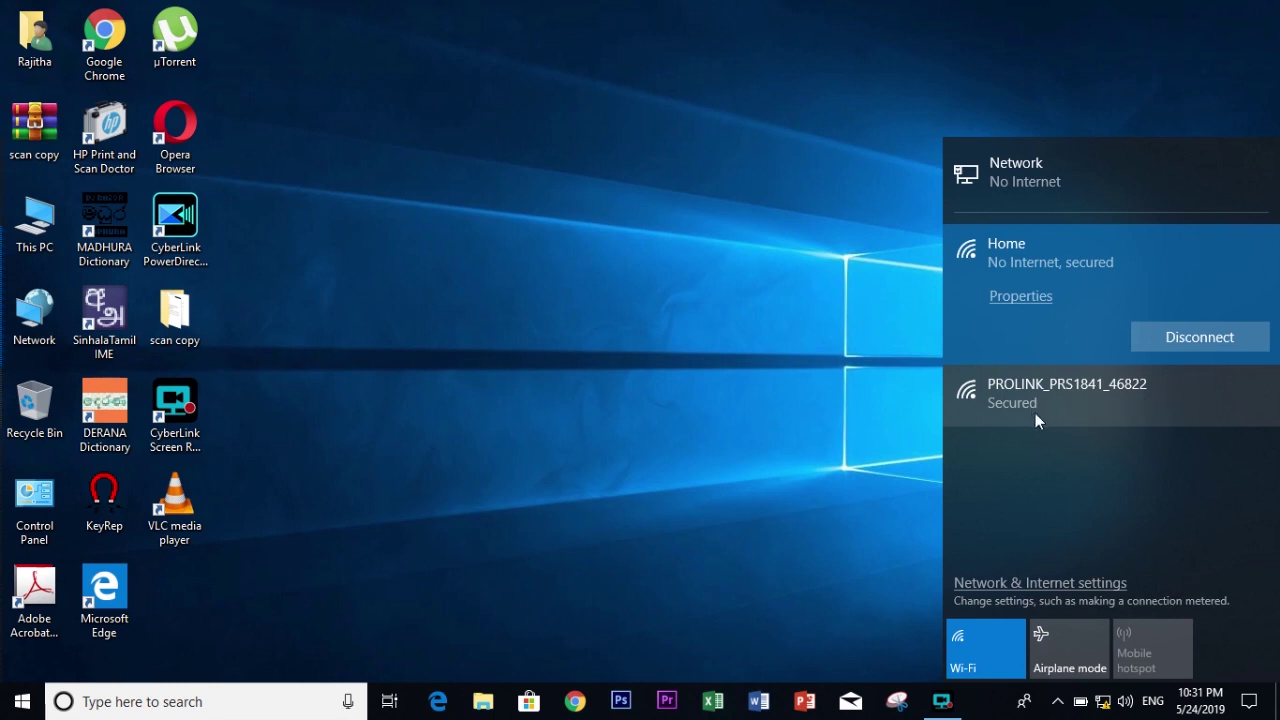
Step: Connect to the PROLINK_PRS1841_46822 wireless network without entering a security key
{"action": "left_click", "coordinate": [1097, 412]}
{"action": "left_click", "coordinate": [1189, 410]}
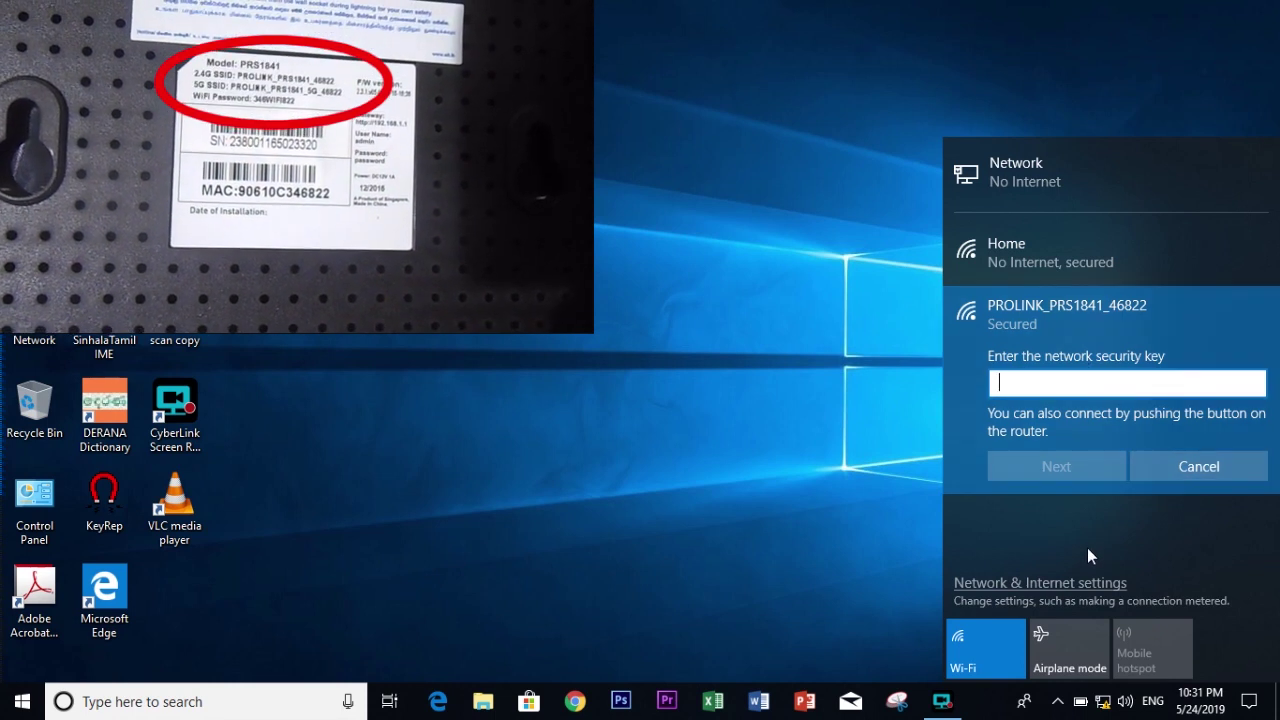
{"action": "left_click", "coordinate": [1087, 543]}
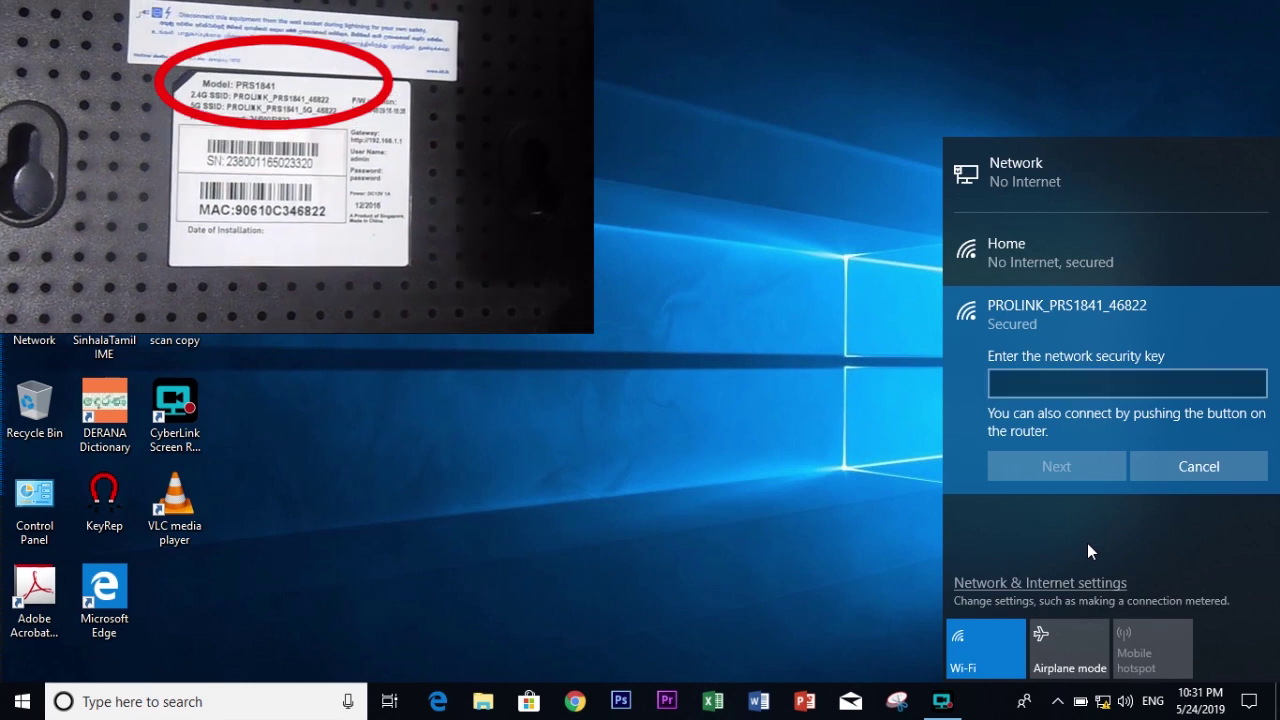
{"action": "left_click", "coordinate": [737, 479]}
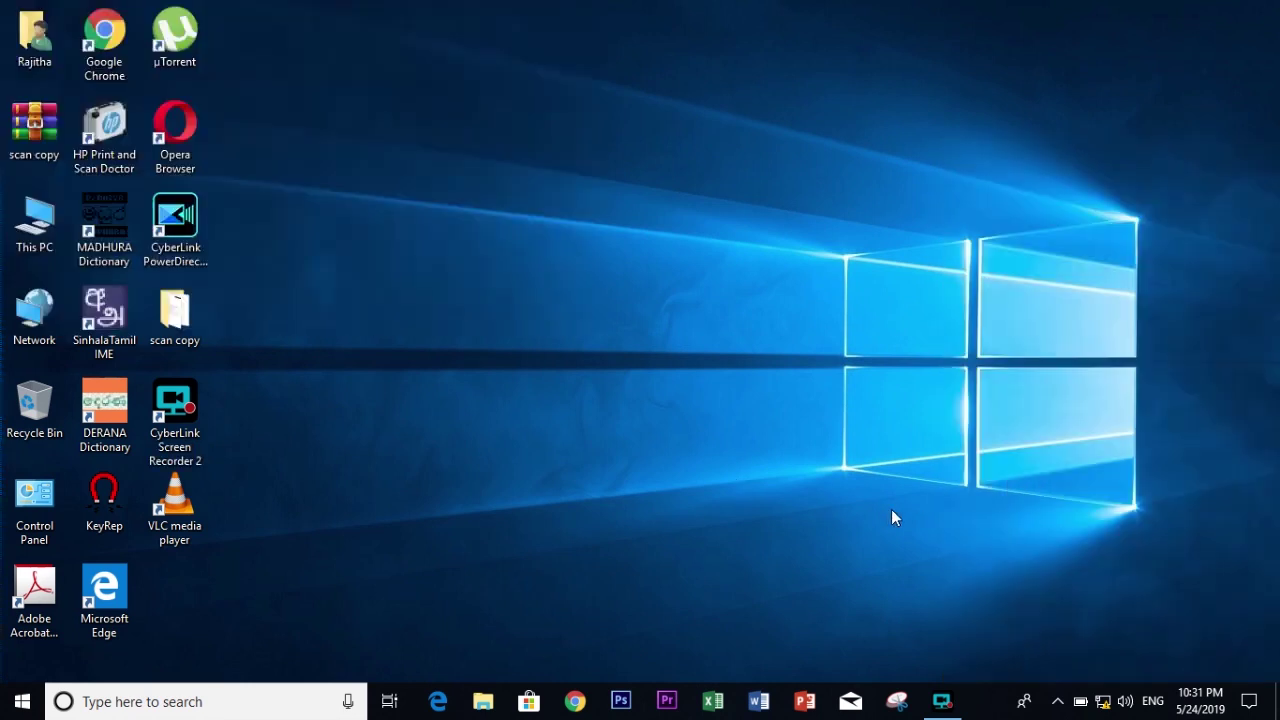
Step: In Chrome, load 192.168.1.1 and enter the router's admin username and password
{"action": "mouse_move", "coordinate": [1104, 705]}
{"action": "left_click", "coordinate": [575, 701]}
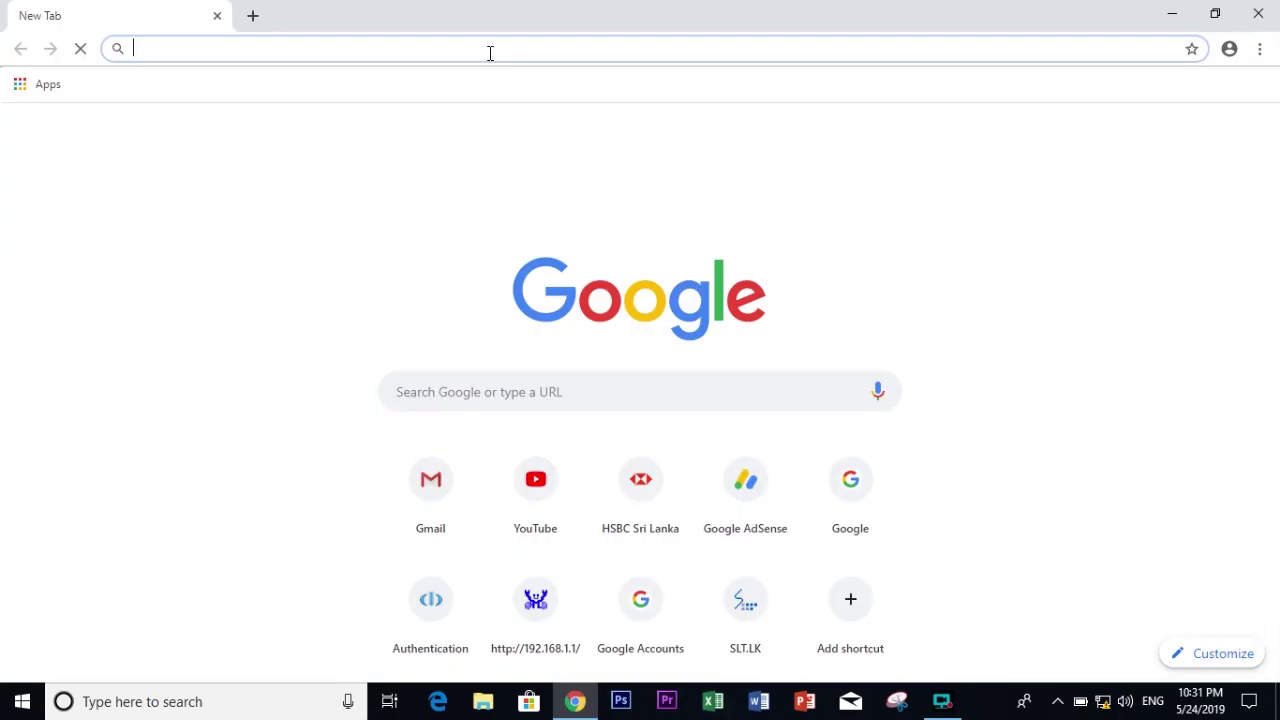
{"action": "type", "text": "192.1"}
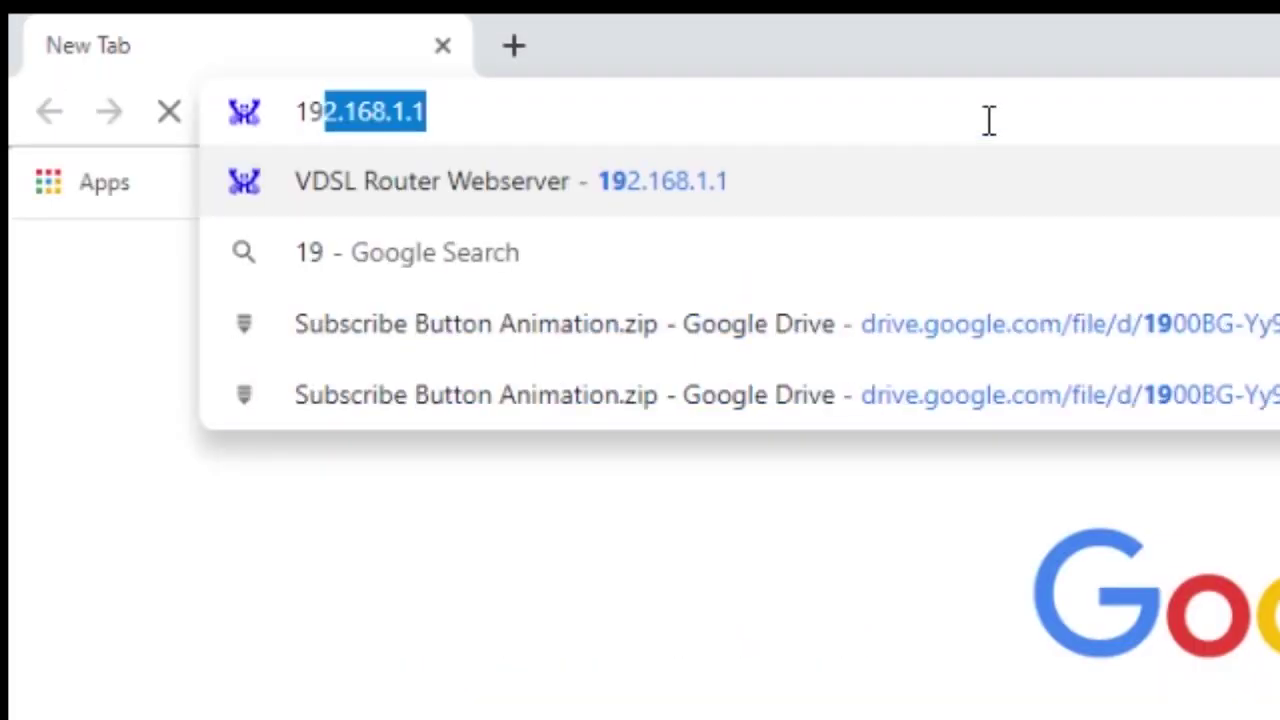
{"action": "type", "text": "68"}
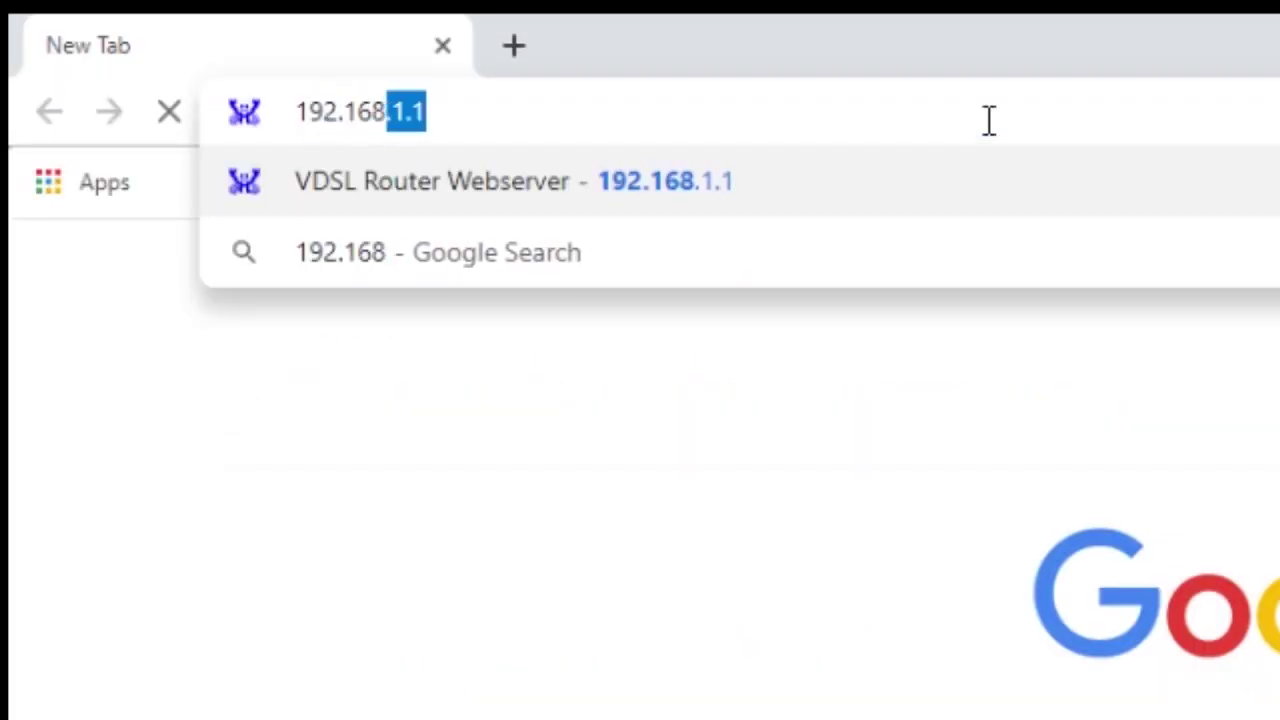
{"action": "type", "text": ".1.1"}
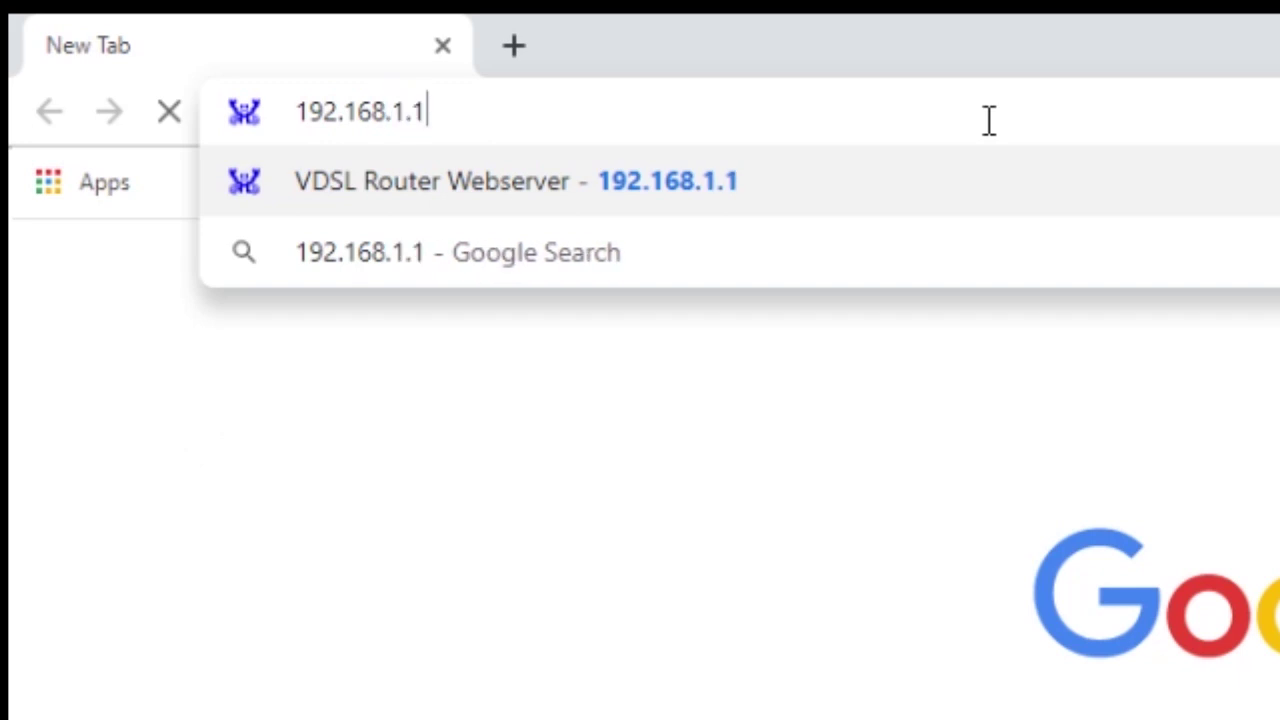
{"action": "key", "text": "Return"}
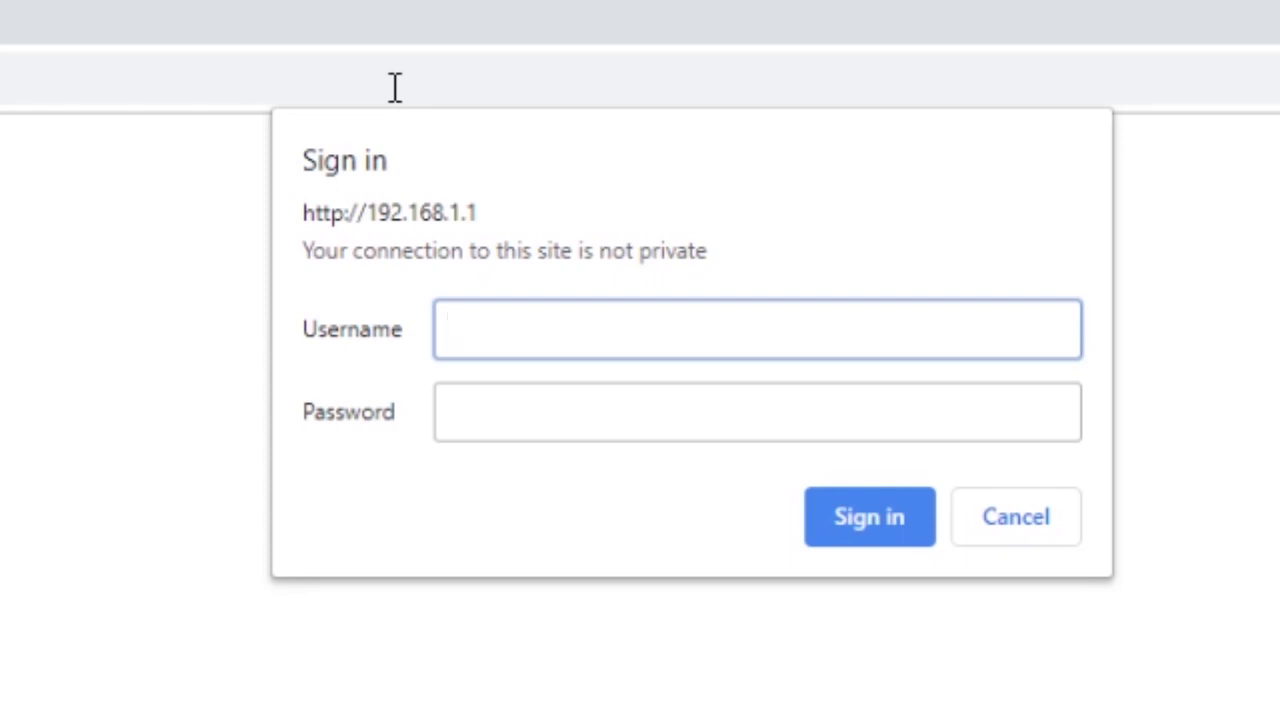
{"action": "type", "text": "admin"}
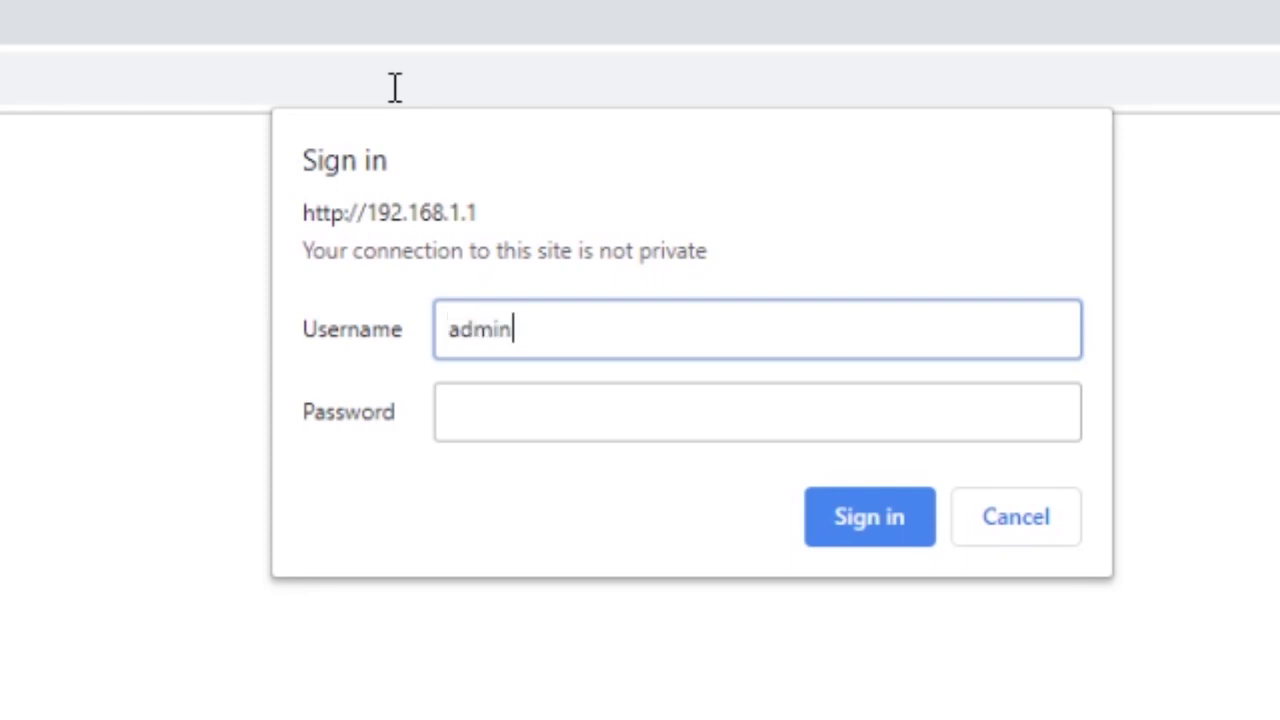
{"action": "key", "text": "Tab"}
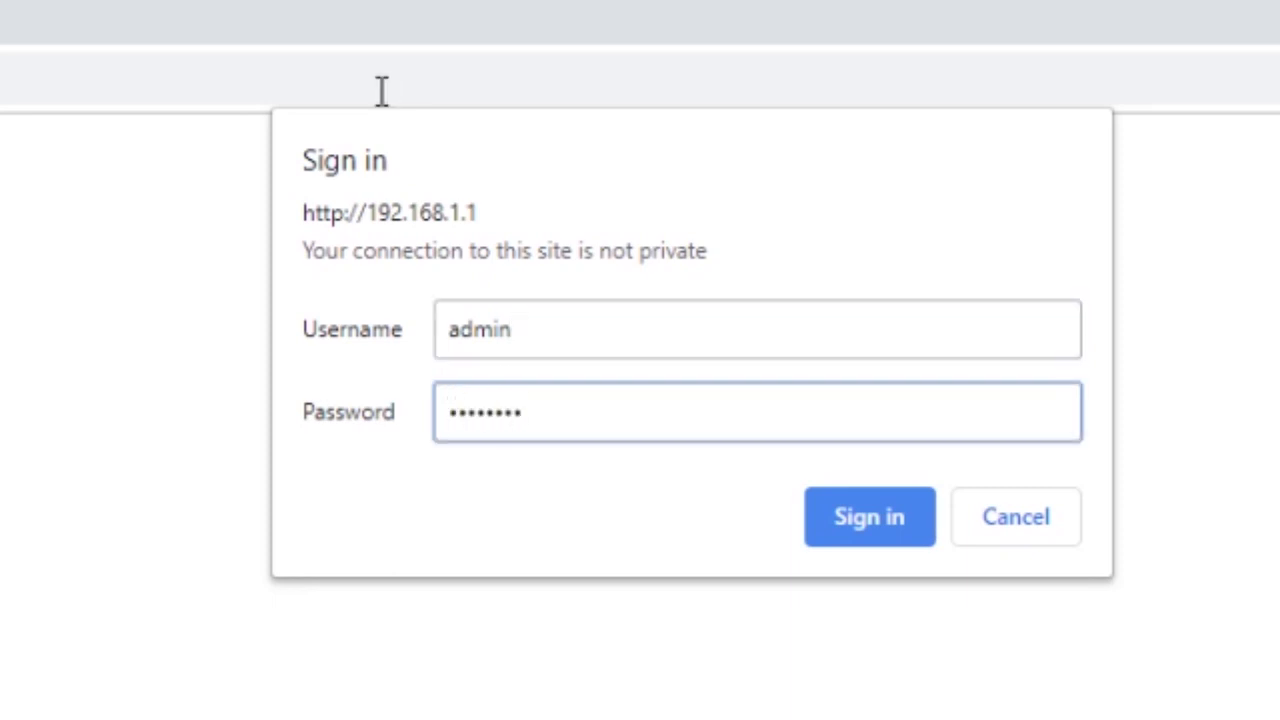
Step: Sign in to the router and scroll through the Router Status page
{"action": "left_click", "coordinate": [884, 508]}
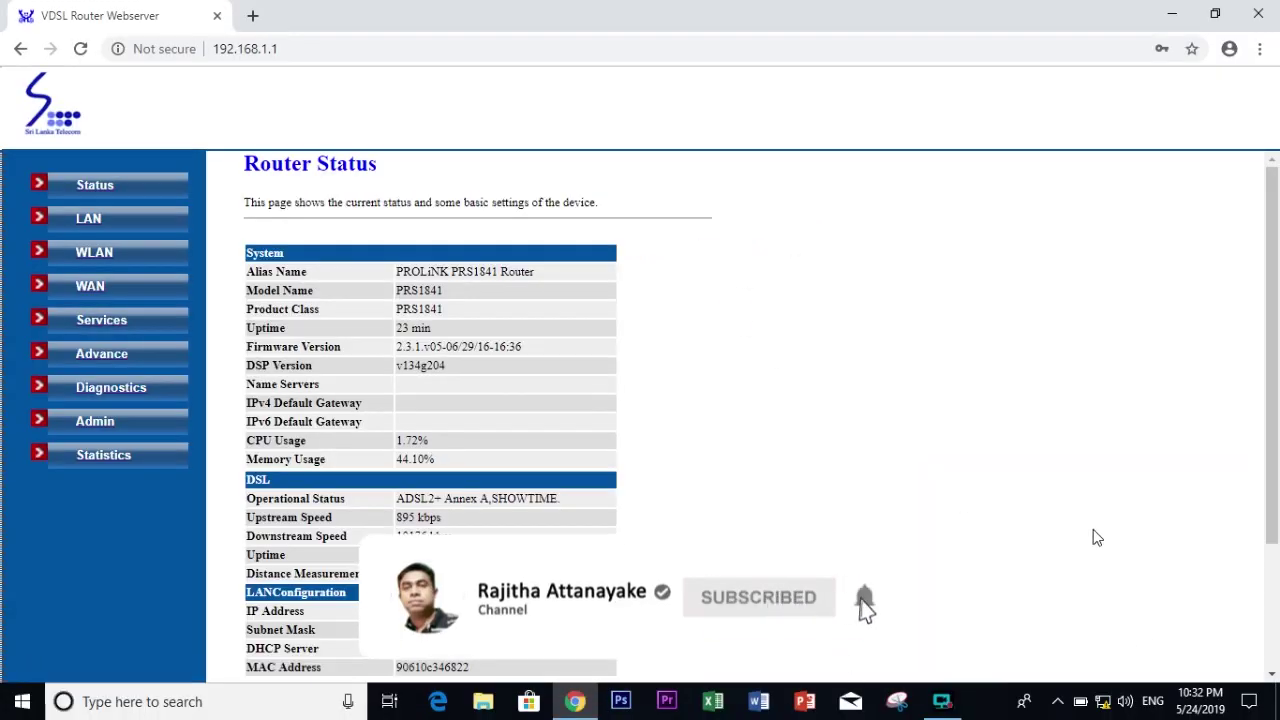
{"action": "scroll", "coordinate": [1097, 538], "scroll_direction": "down", "scroll_amount": 3}
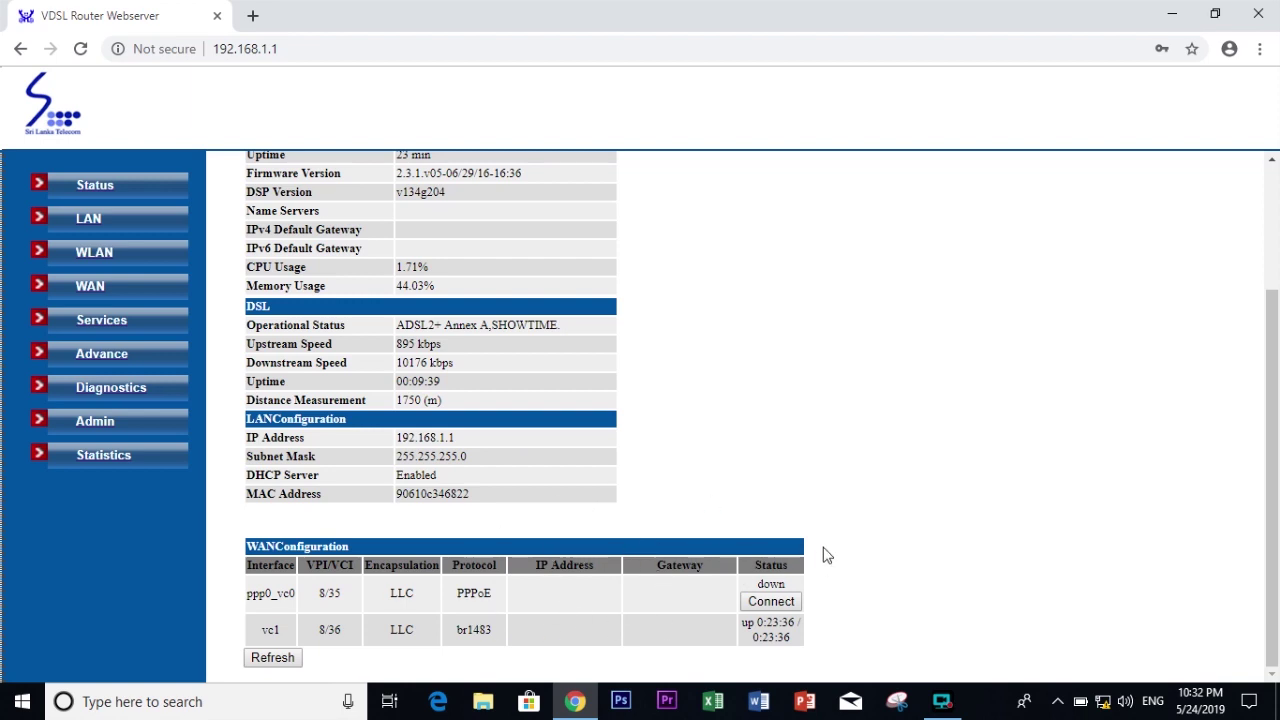
{"action": "scroll", "coordinate": [827, 555], "scroll_direction": "up", "scroll_amount": 3}
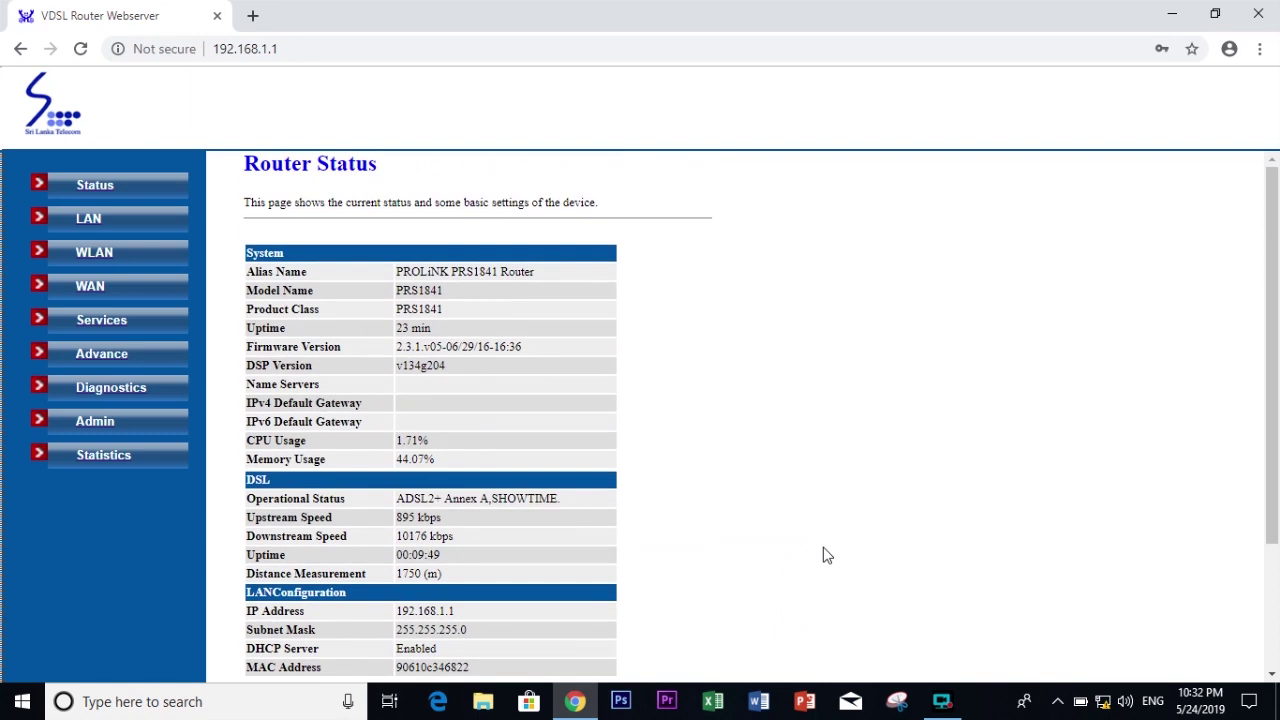
{"action": "scroll", "coordinate": [827, 555], "scroll_direction": "down", "scroll_amount": 1}
Step: Review the DSL line statistics under Statistics > DSL
{"action": "left_click", "coordinate": [105, 465]}
{"action": "left_click", "coordinate": [76, 494]}
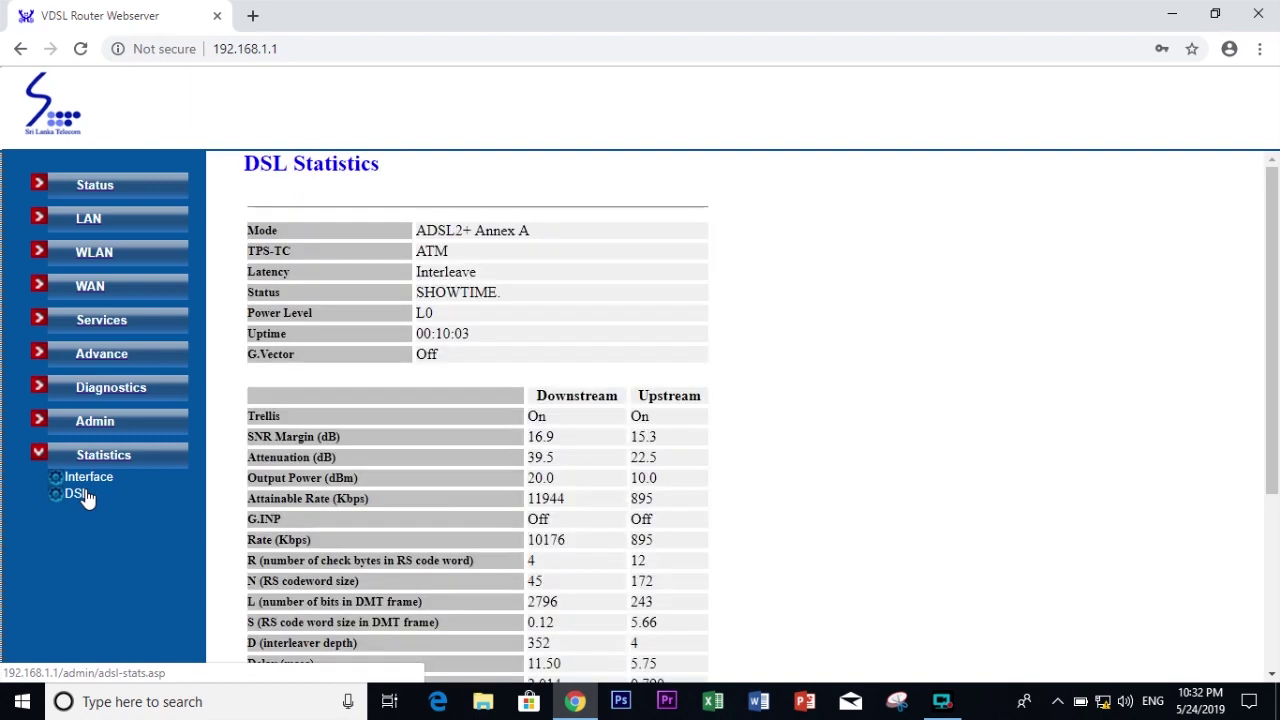
{"action": "scroll", "coordinate": [689, 426], "scroll_direction": "down", "scroll_amount": 2}
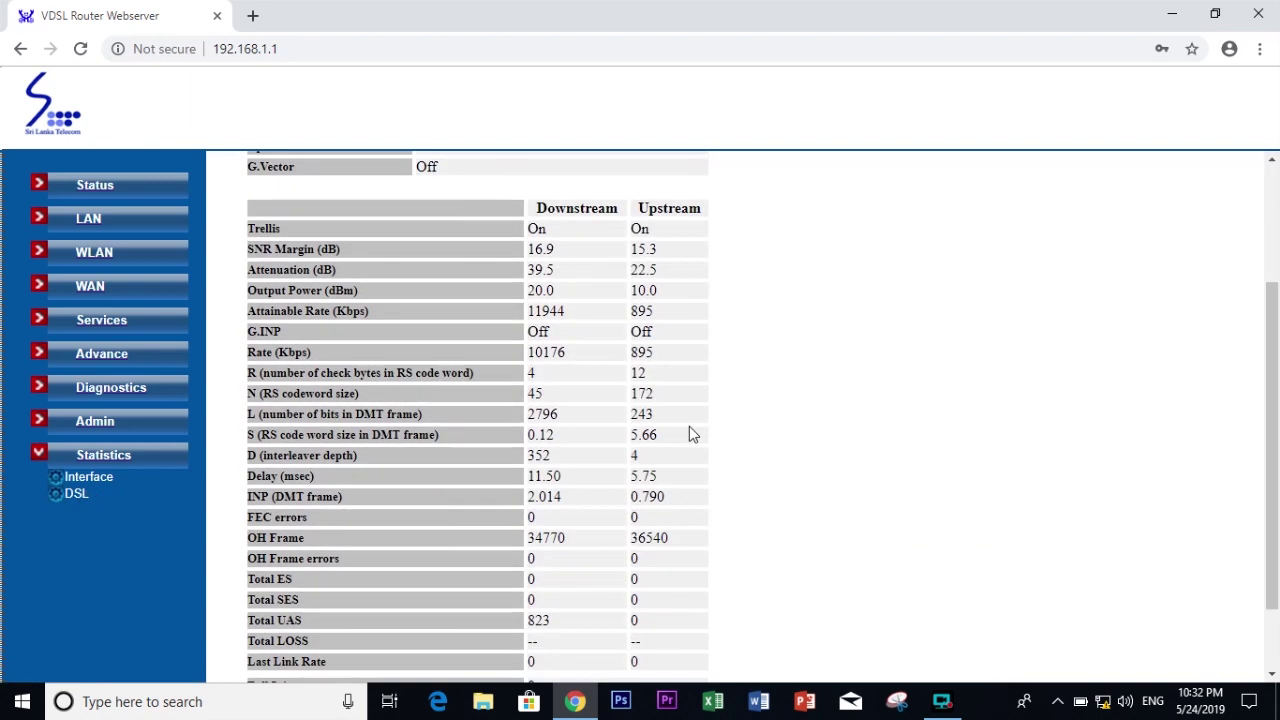
{"action": "scroll", "coordinate": [689, 428], "scroll_direction": "up", "scroll_amount": 3}
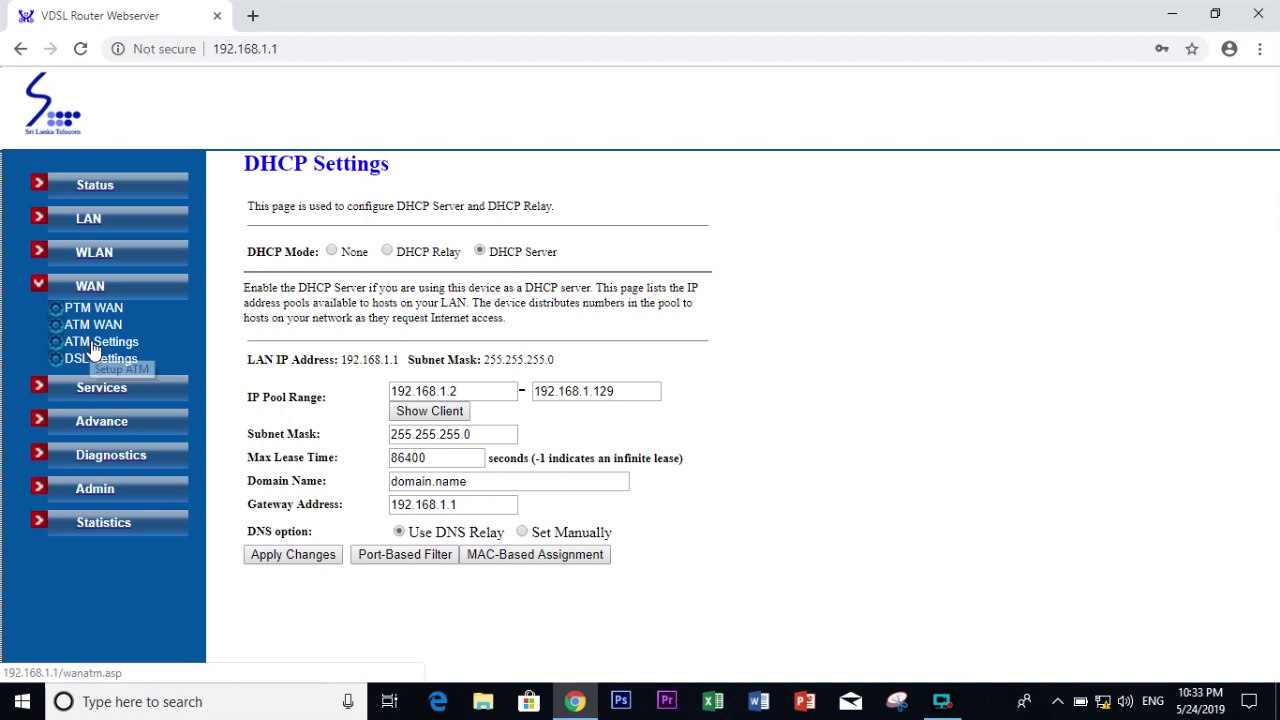
Step: Go through the WAN ATM and DSL settings pages to DSL WAN Configuration's Current ATM VC Table
{"action": "left_click", "coordinate": [95, 347]}
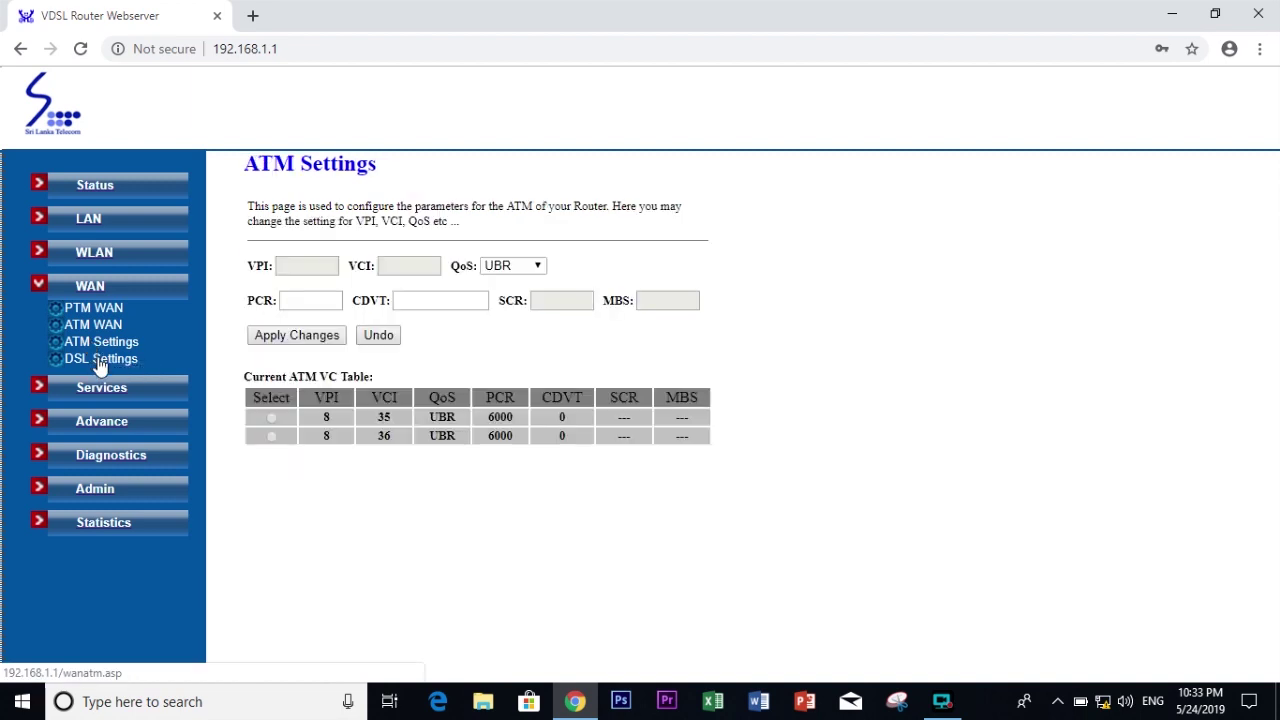
{"action": "left_click", "coordinate": [102, 362]}
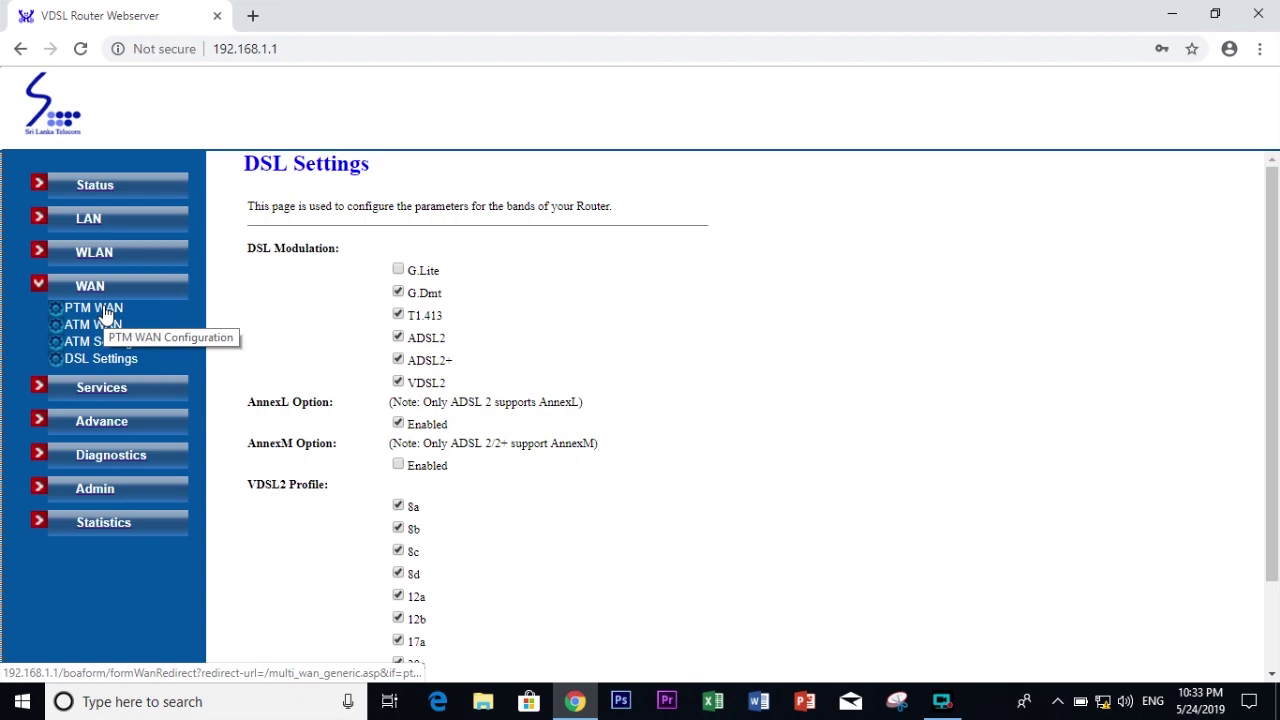
{"action": "left_click", "coordinate": [100, 343]}
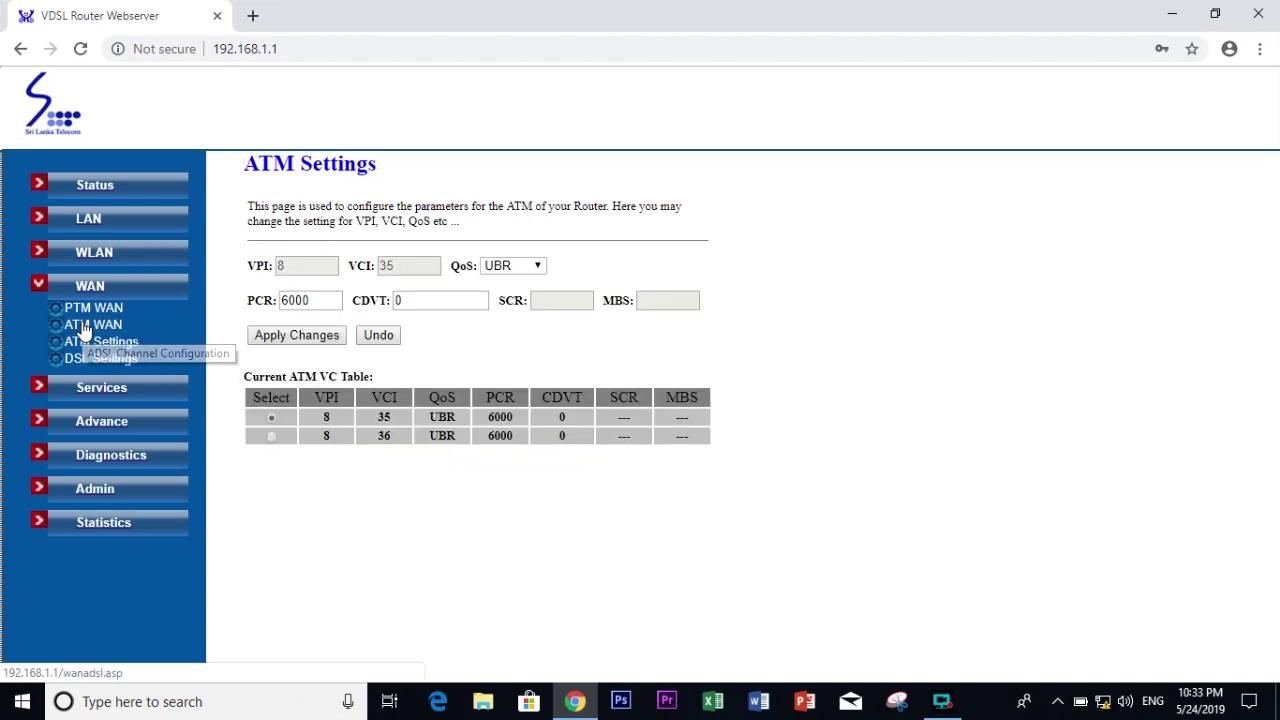
{"action": "left_click", "coordinate": [85, 331]}
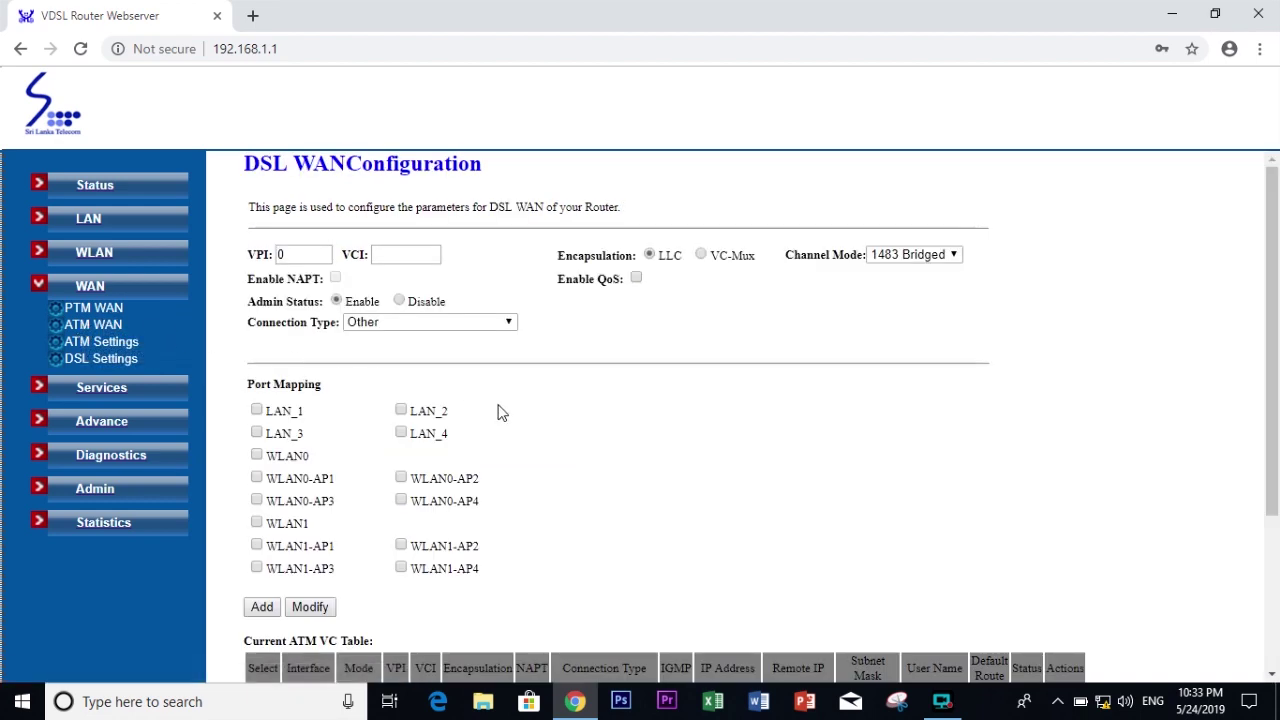
{"action": "scroll", "coordinate": [500, 411], "scroll_direction": "down", "scroll_amount": 3}
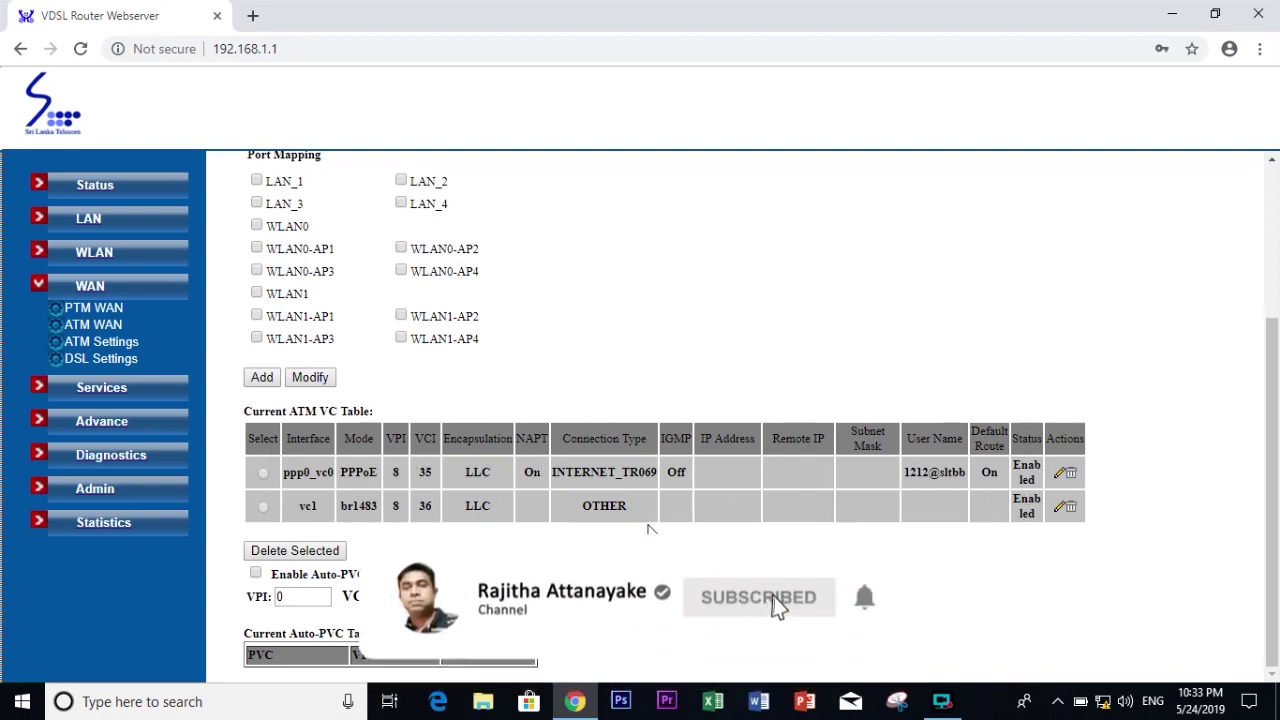
Step: Select the ppp0_vc0 PPPoE connection for editing, keeping its type as INTERNET_TR069
{"action": "left_click", "coordinate": [264, 476]}
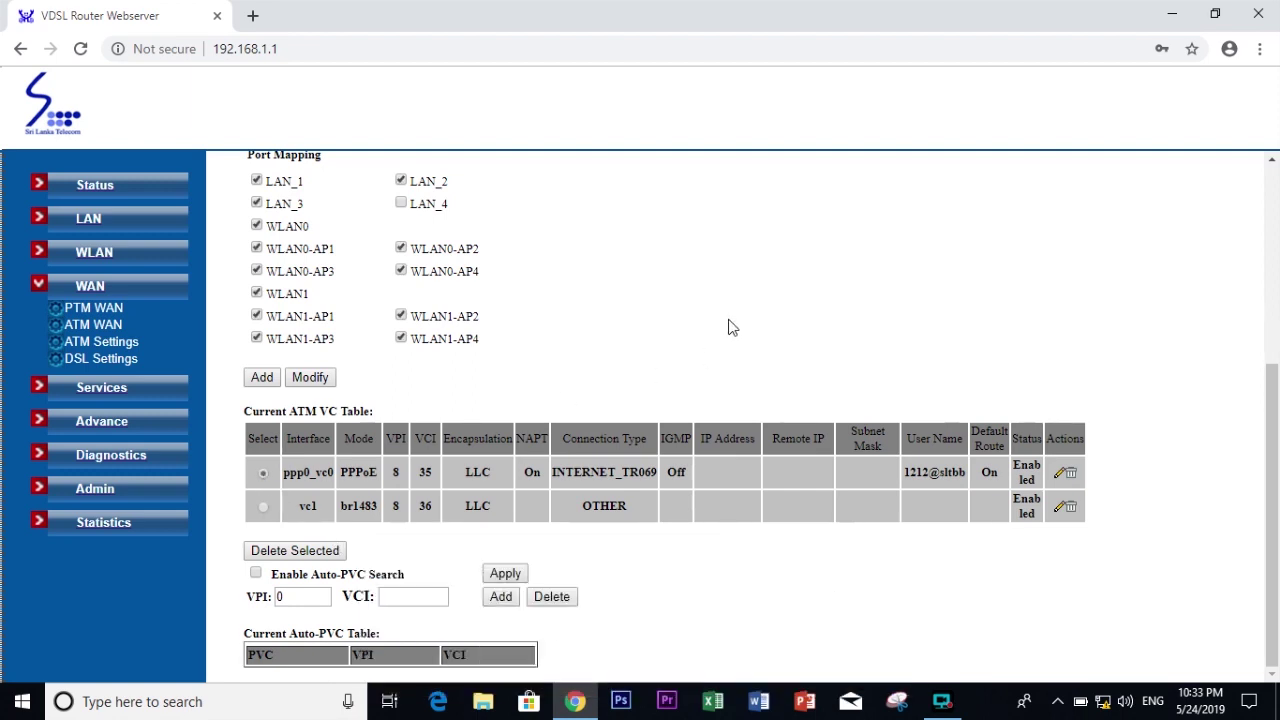
{"action": "scroll", "coordinate": [729, 325], "scroll_direction": "up", "scroll_amount": 1}
{"action": "scroll", "coordinate": [729, 325], "scroll_direction": "up", "scroll_amount": 2}
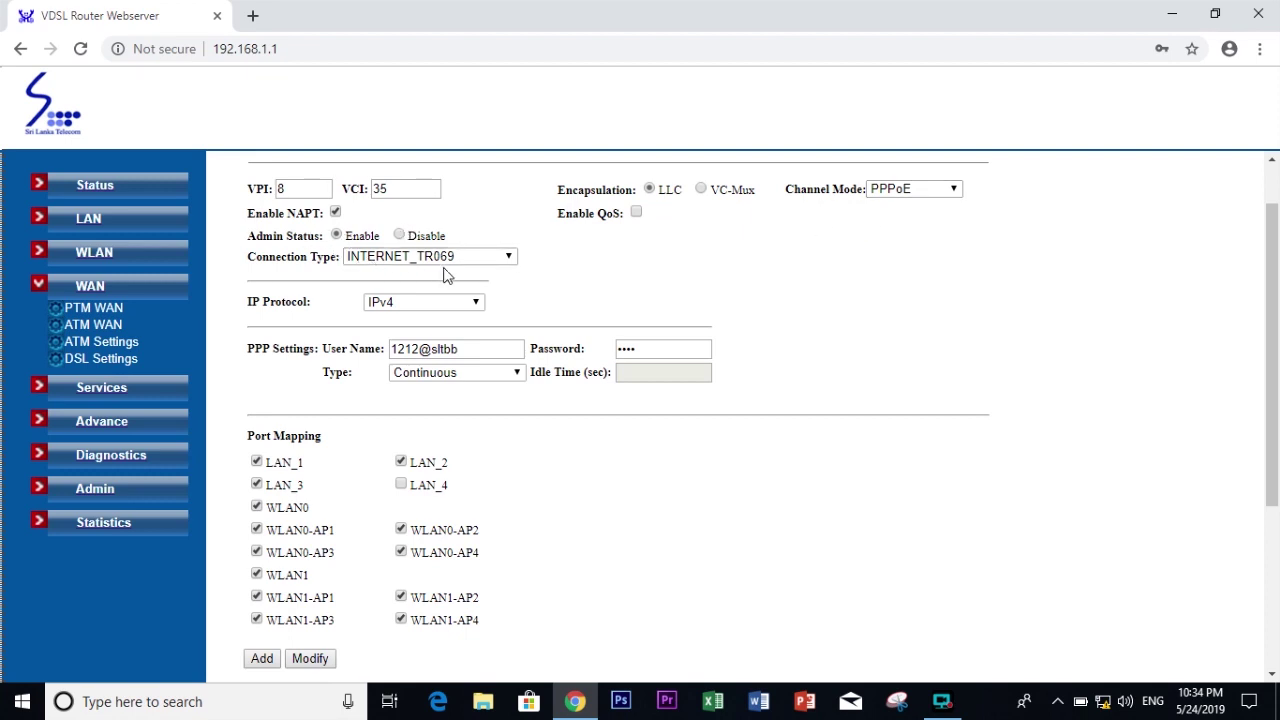
{"action": "left_click", "coordinate": [509, 258]}
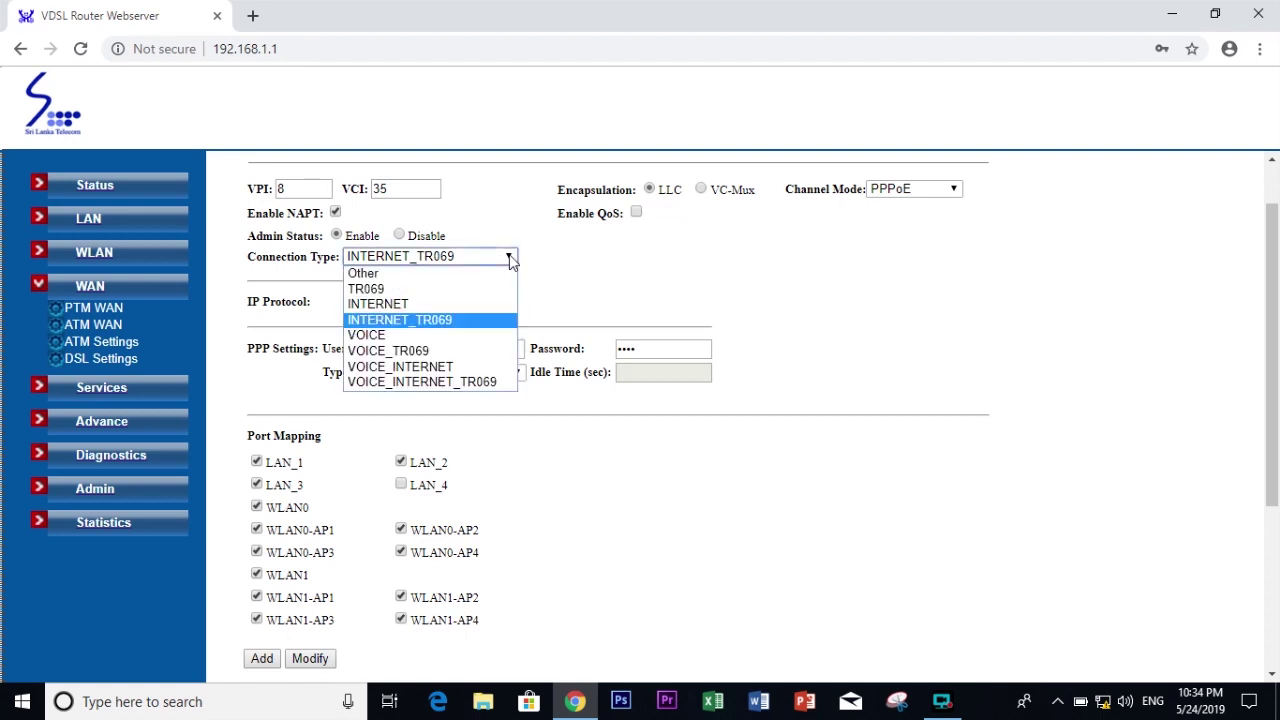
{"action": "left_click", "coordinate": [511, 259]}
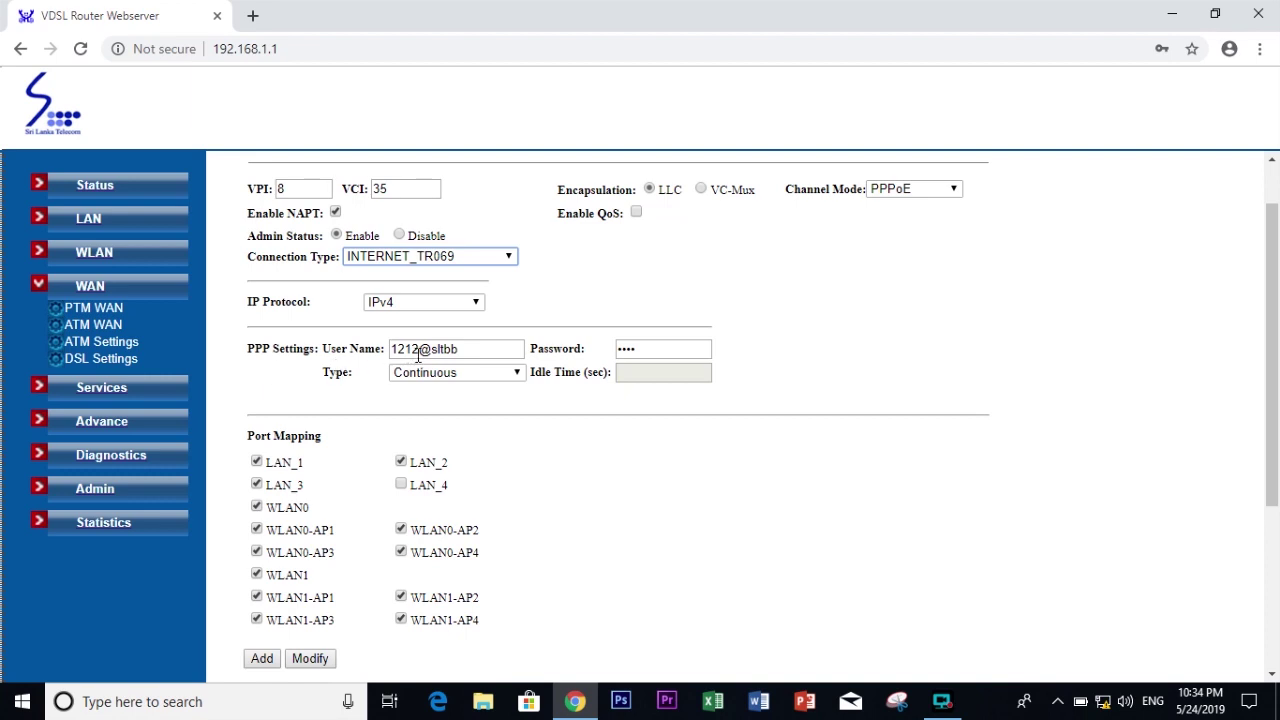
Step: Replace the number in the PPPoE user name and the PPP password, then save with Modify
{"action": "left_click_drag", "start_coordinate": [421, 350], "coordinate": [381, 348]}
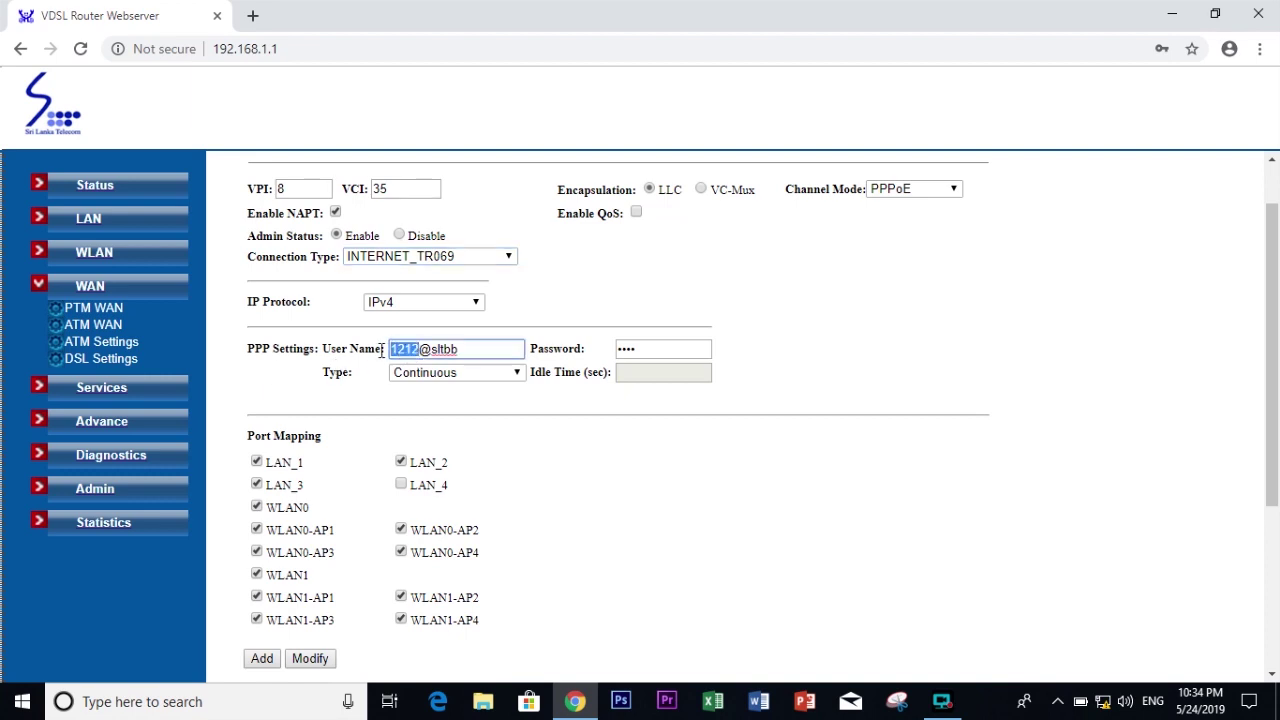
{"action": "key", "text": "BackSpace"}
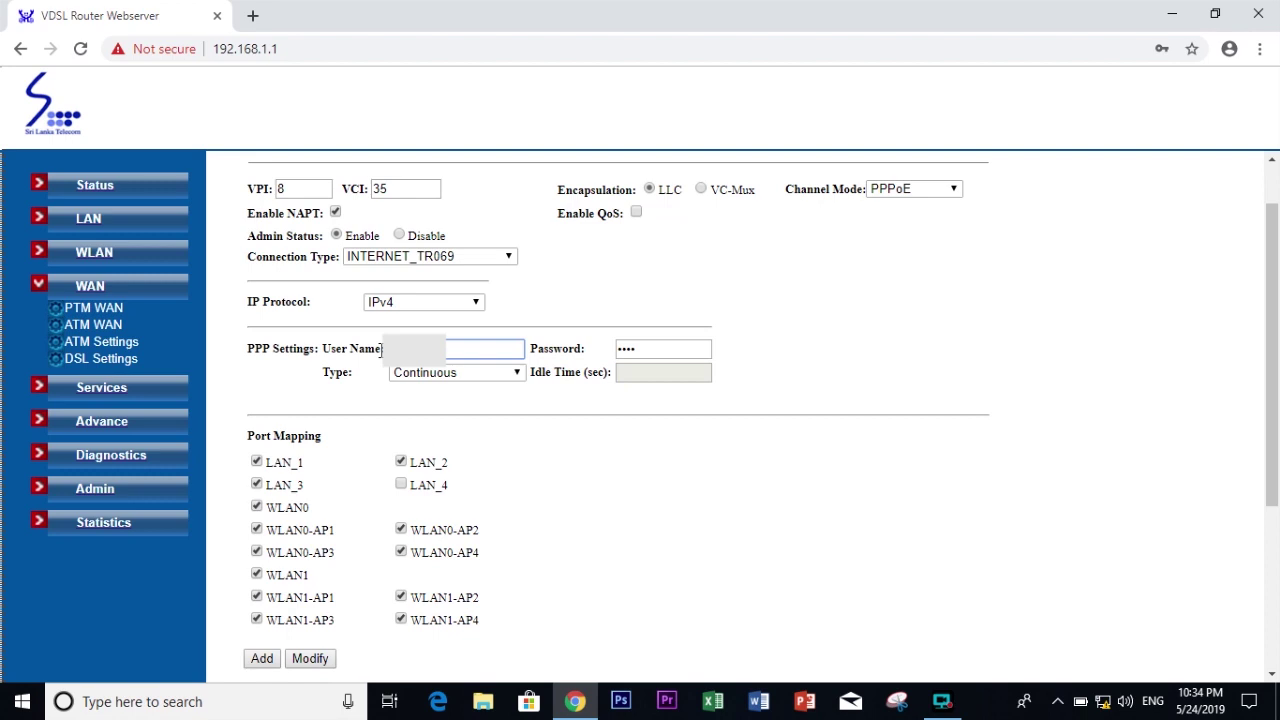
{"action": "left_click_drag", "start_coordinate": [648, 348], "coordinate": [598, 356]}
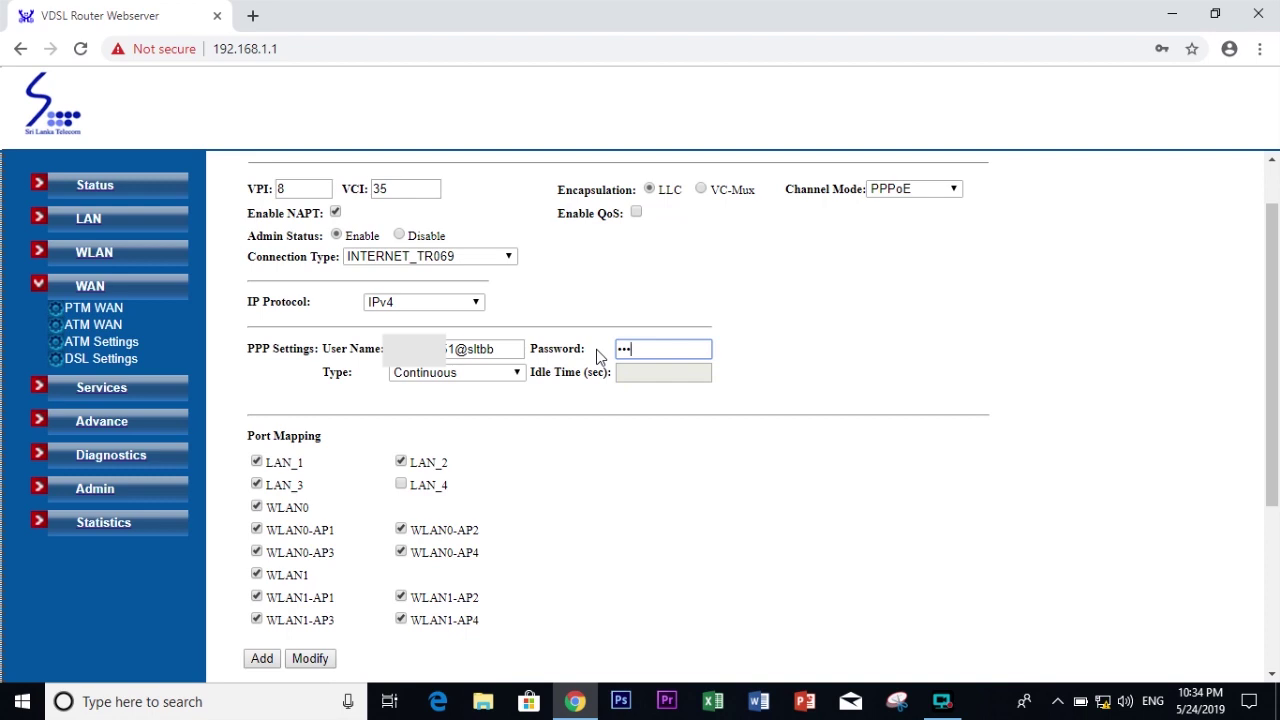
{"action": "scroll", "coordinate": [470, 430], "scroll_direction": "down", "scroll_amount": 1}
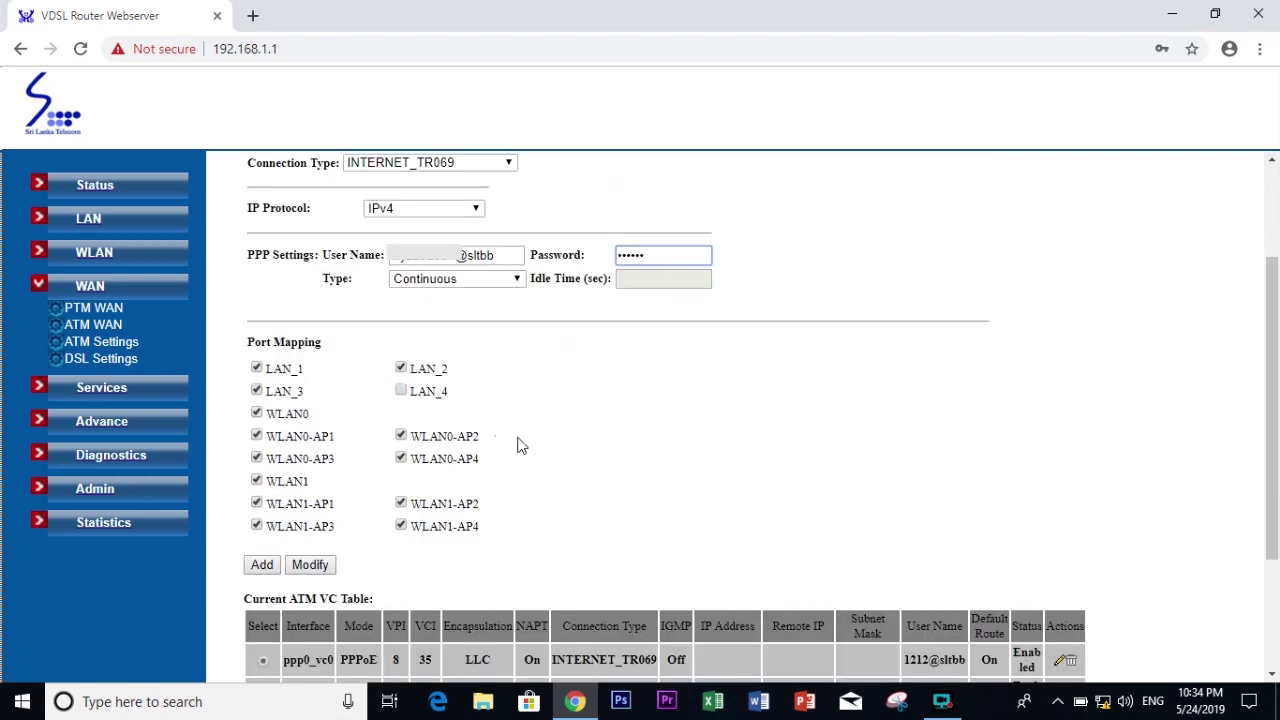
{"action": "scroll", "coordinate": [502, 537], "scroll_direction": "down", "scroll_amount": 1}
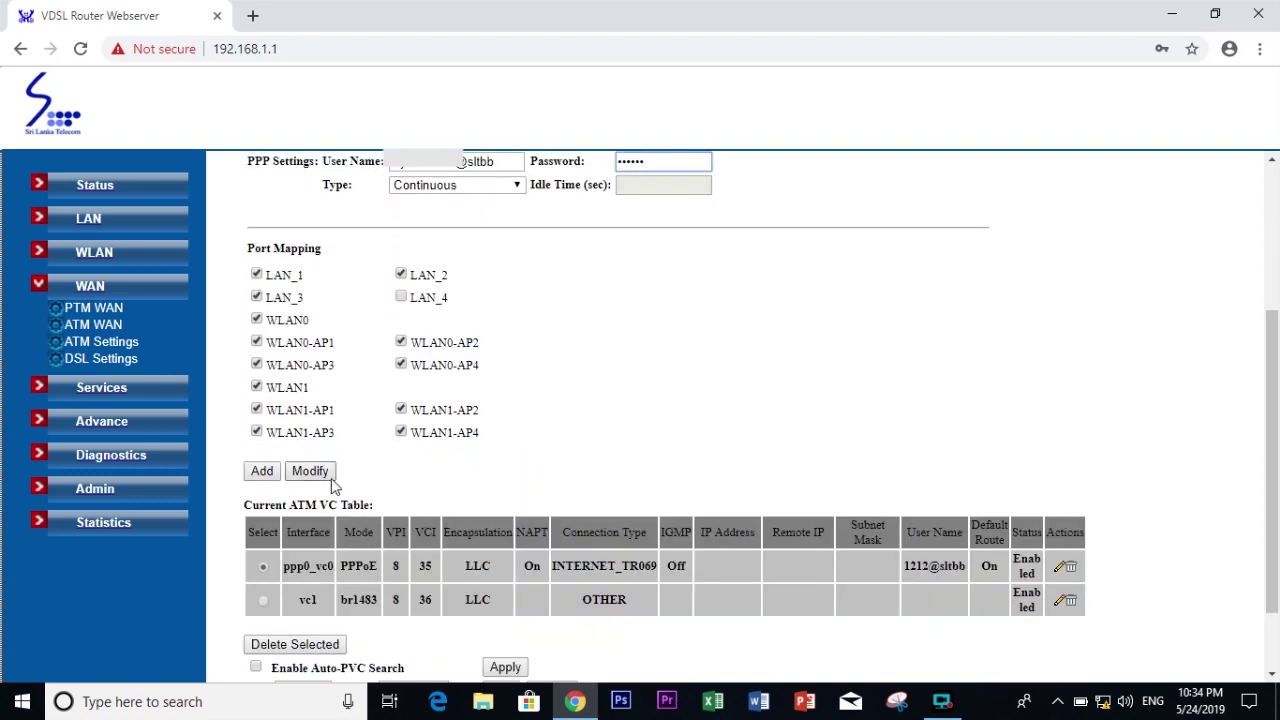
{"action": "scroll", "coordinate": [318, 480], "scroll_direction": "down", "scroll_amount": 1}
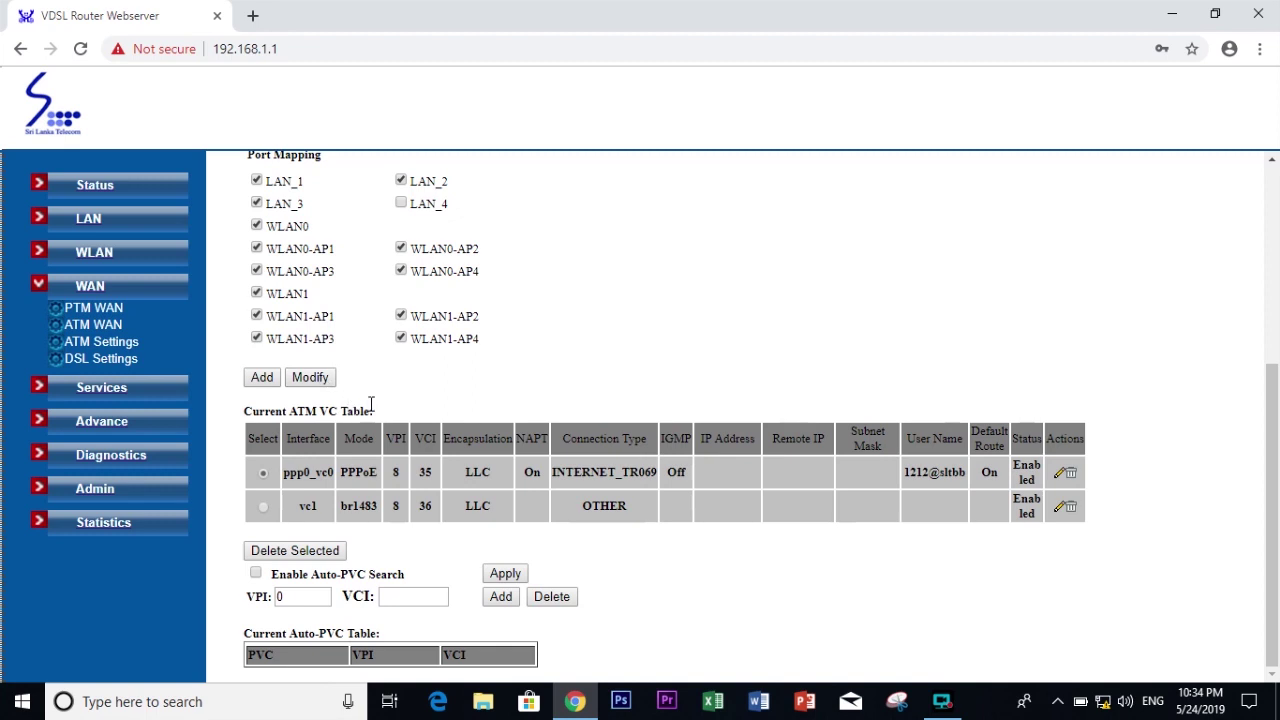
{"action": "left_click", "coordinate": [308, 380]}
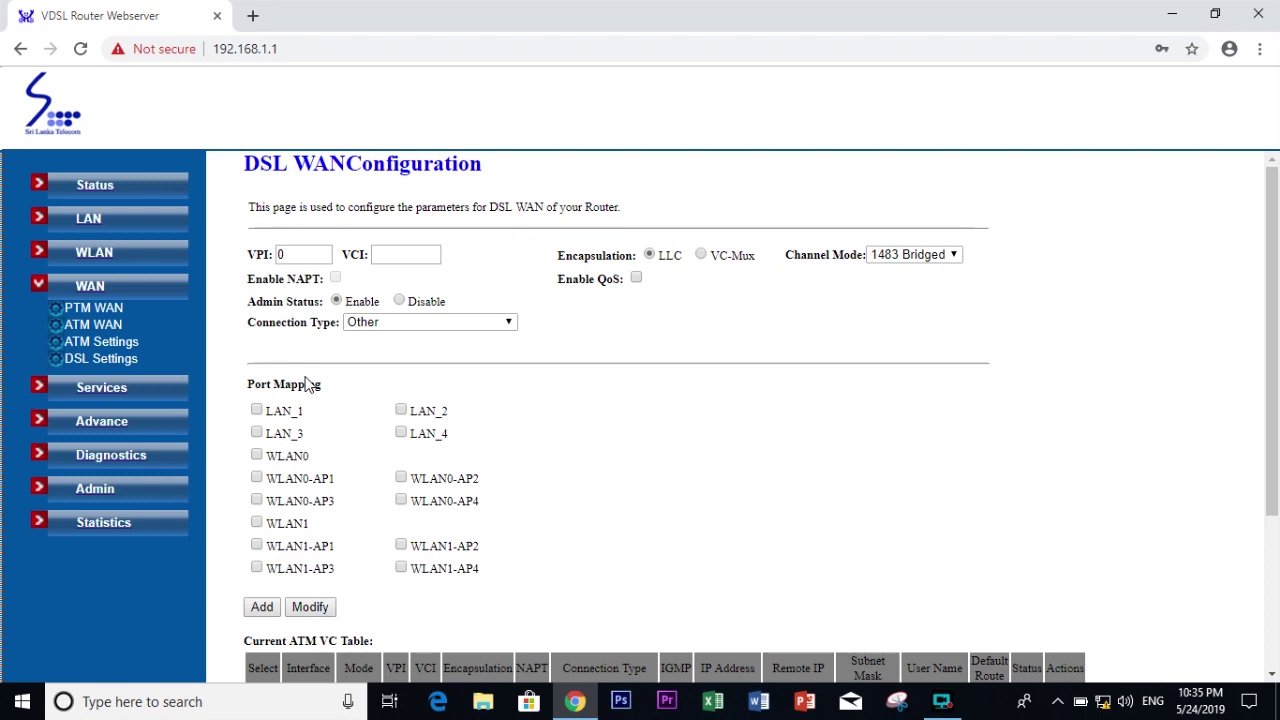
Step: Scroll through the ppp0 PPP Interface page to check its PPPoE login settings
{"action": "scroll", "coordinate": [905, 483], "scroll_direction": "down", "scroll_amount": 3}
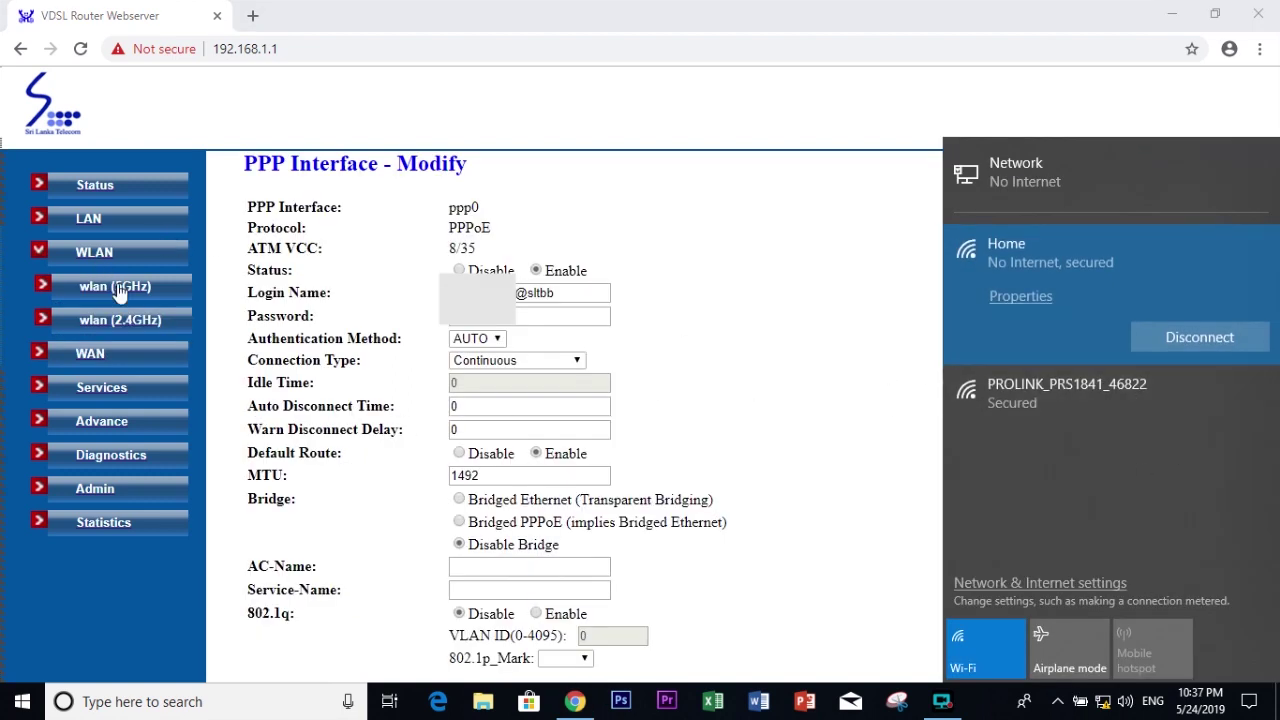
Step: In wlan (2.4GHz) Basic Settings, keep AP mode, trim the SSID to PROLINK, and apply
{"action": "left_click", "coordinate": [120, 320]}
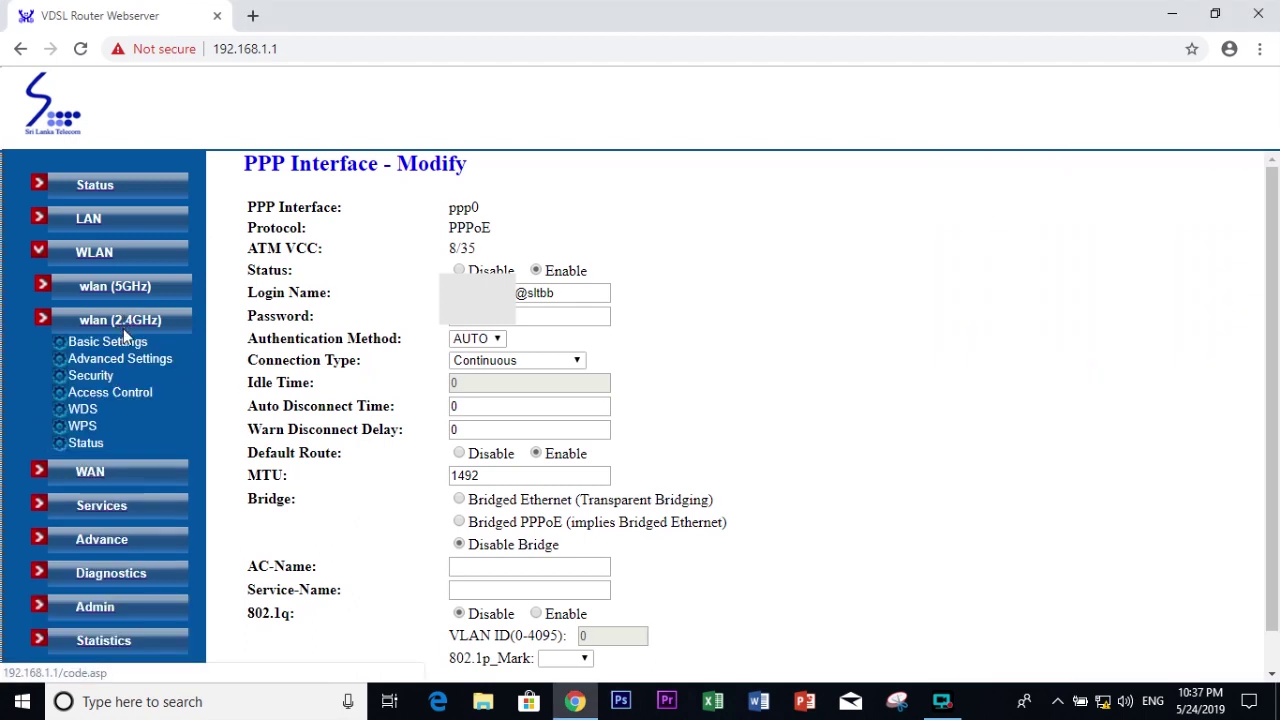
{"action": "left_click", "coordinate": [125, 349]}
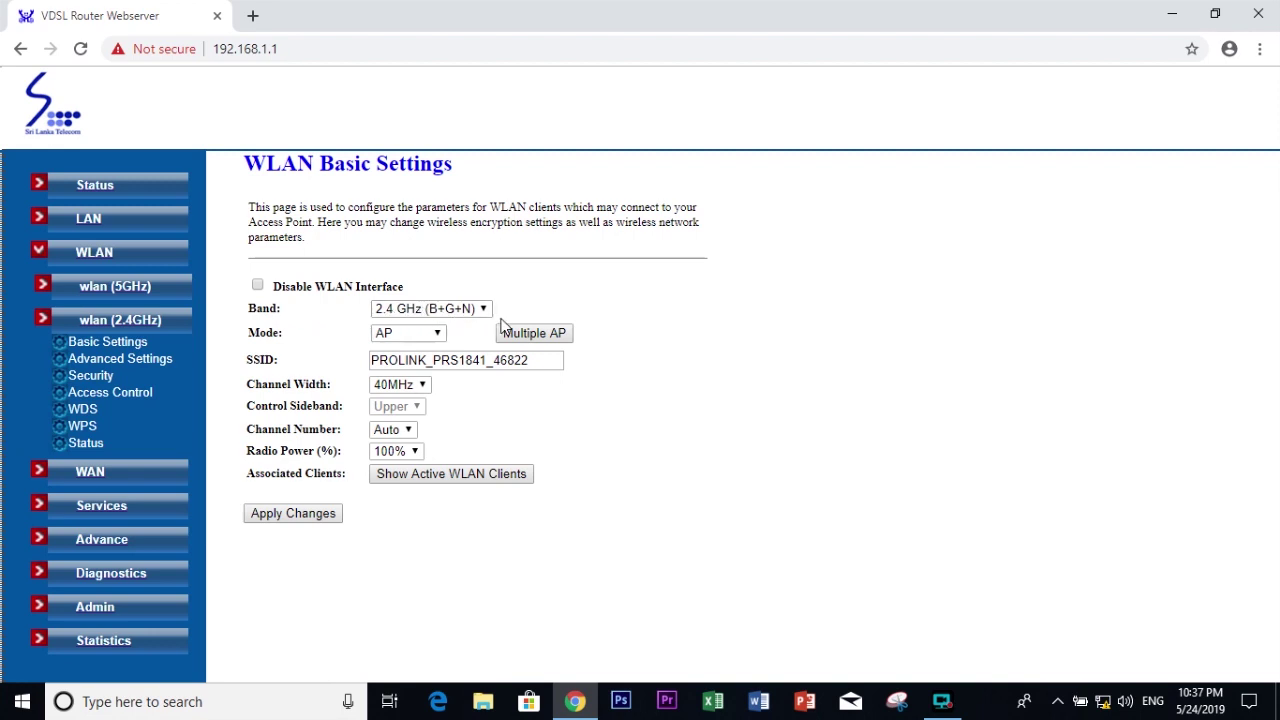
{"action": "left_click", "coordinate": [440, 334]}
{"action": "left_click", "coordinate": [400, 346]}
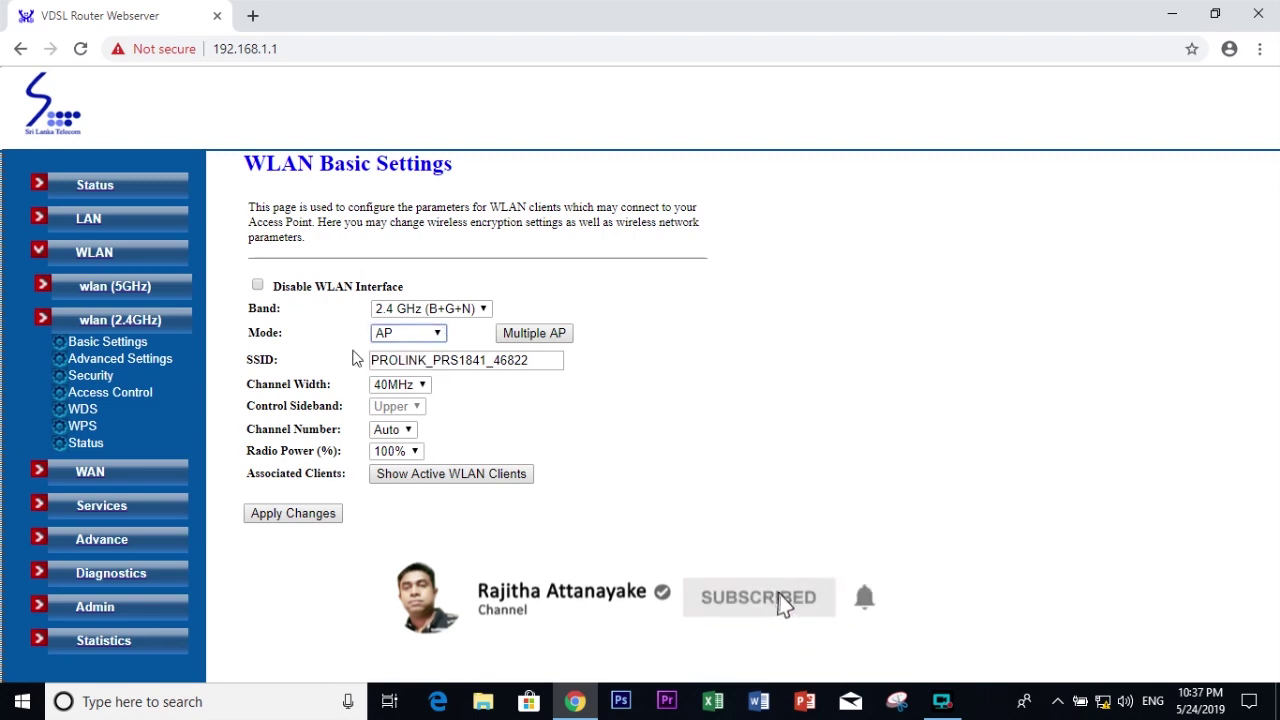
{"action": "left_click_drag", "start_coordinate": [539, 363], "coordinate": [430, 362]}
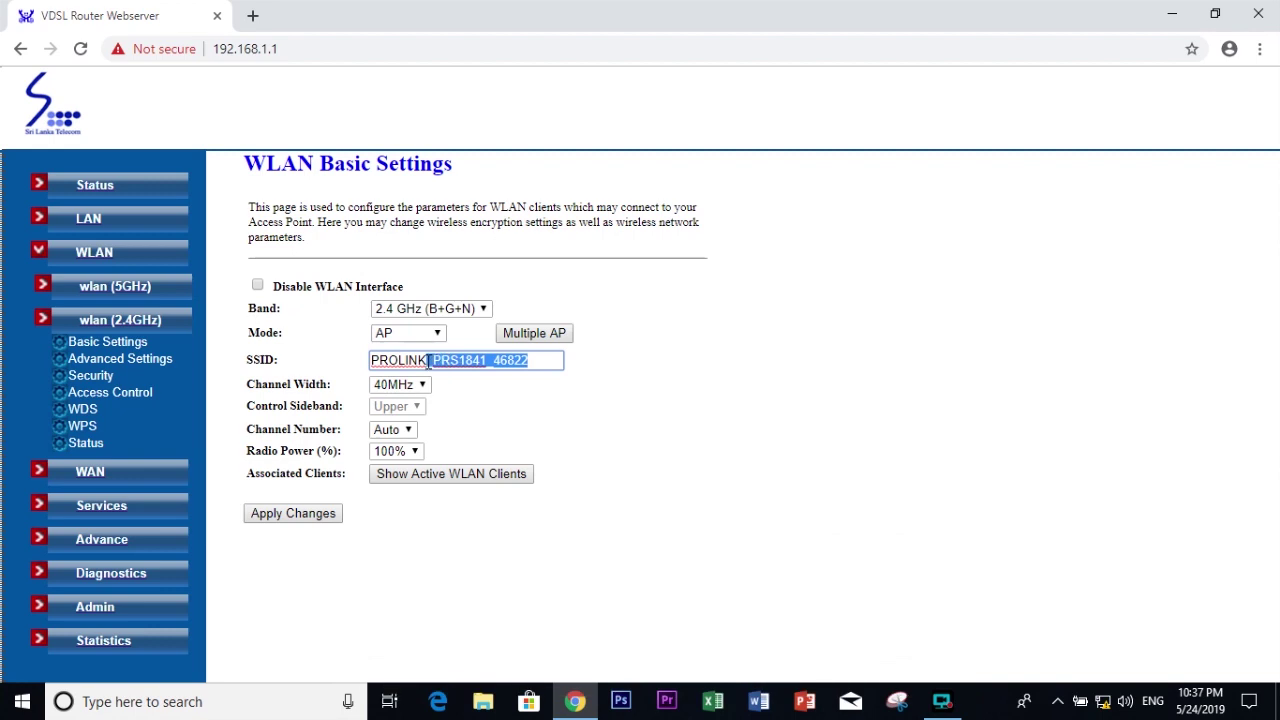
{"action": "key", "text": "BackSpace"}
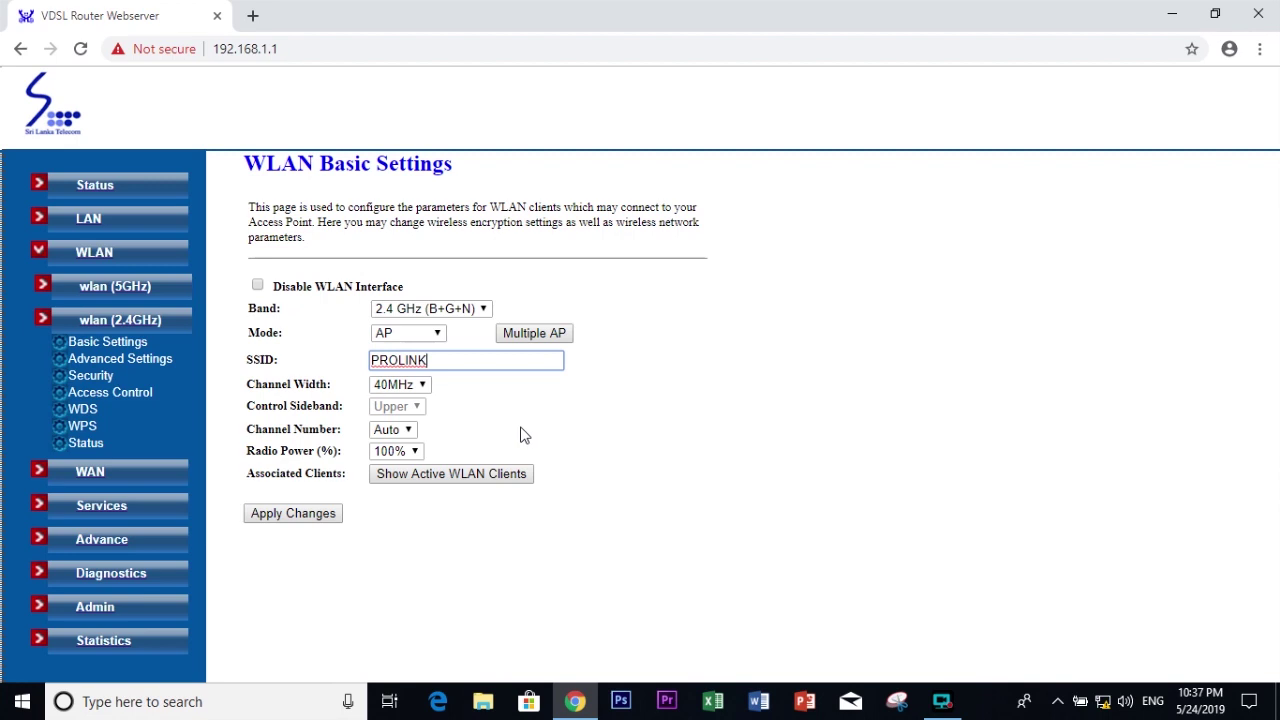
{"action": "left_click", "coordinate": [320, 523]}
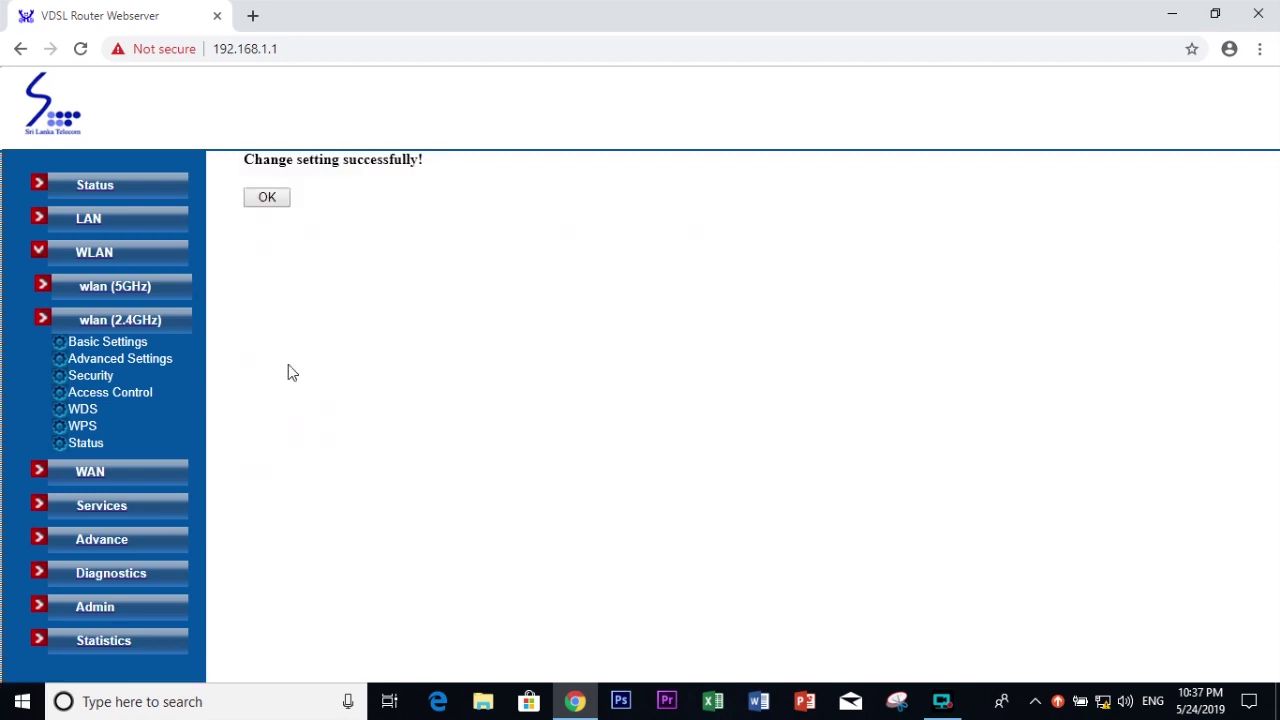
Step: Replace the 2.4GHz Wi-Fi pre-shared key in Security settings and apply it
{"action": "left_click", "coordinate": [270, 199]}
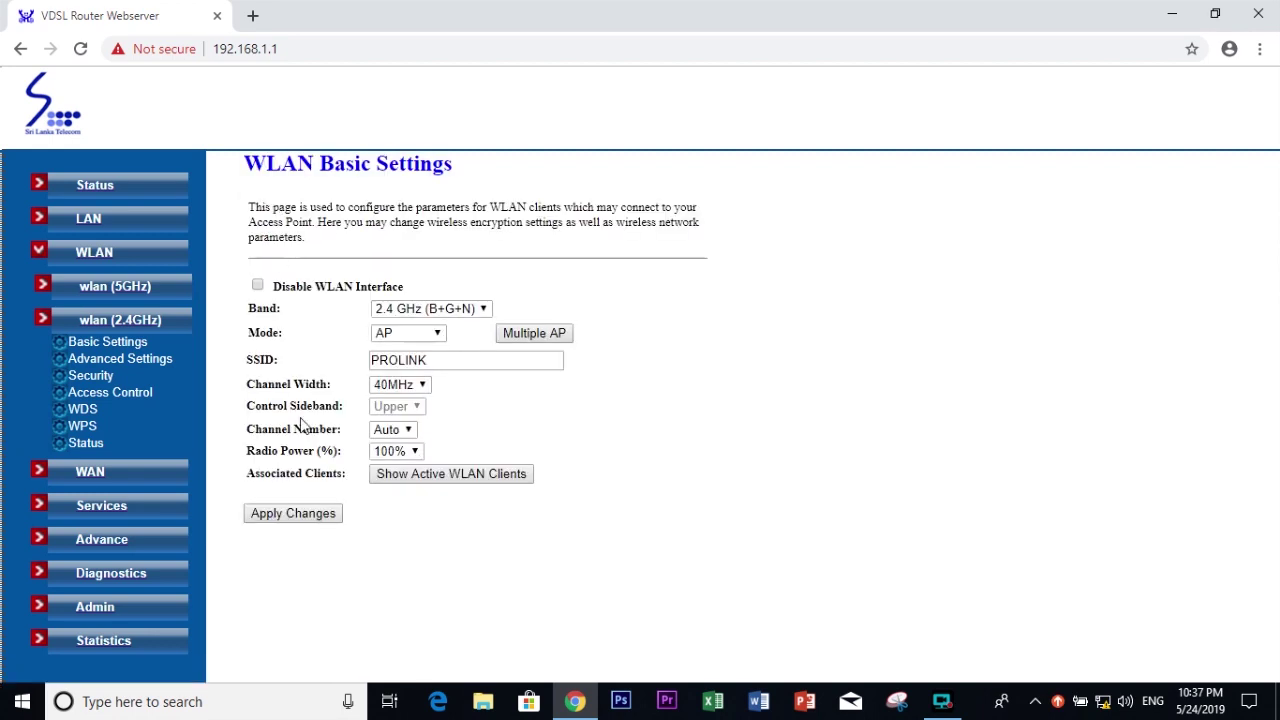
{"action": "left_click", "coordinate": [108, 375]}
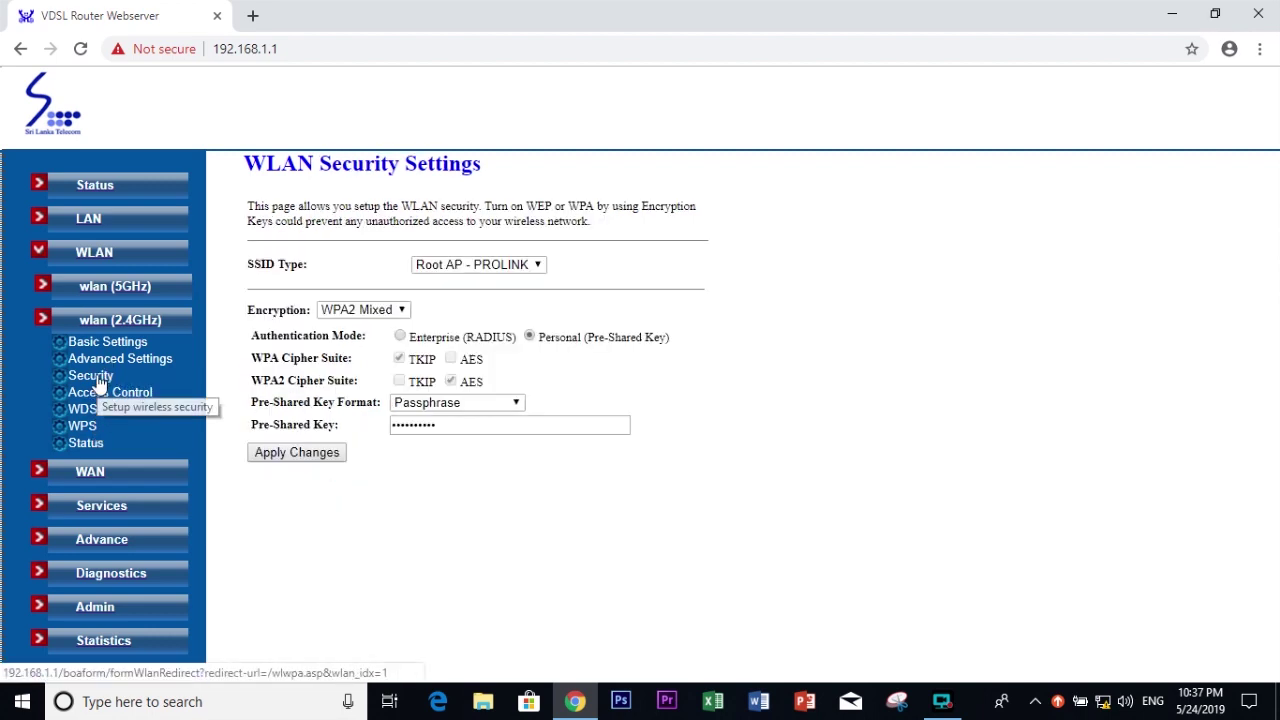
{"action": "left_click_drag", "start_coordinate": [480, 424], "coordinate": [325, 427]}
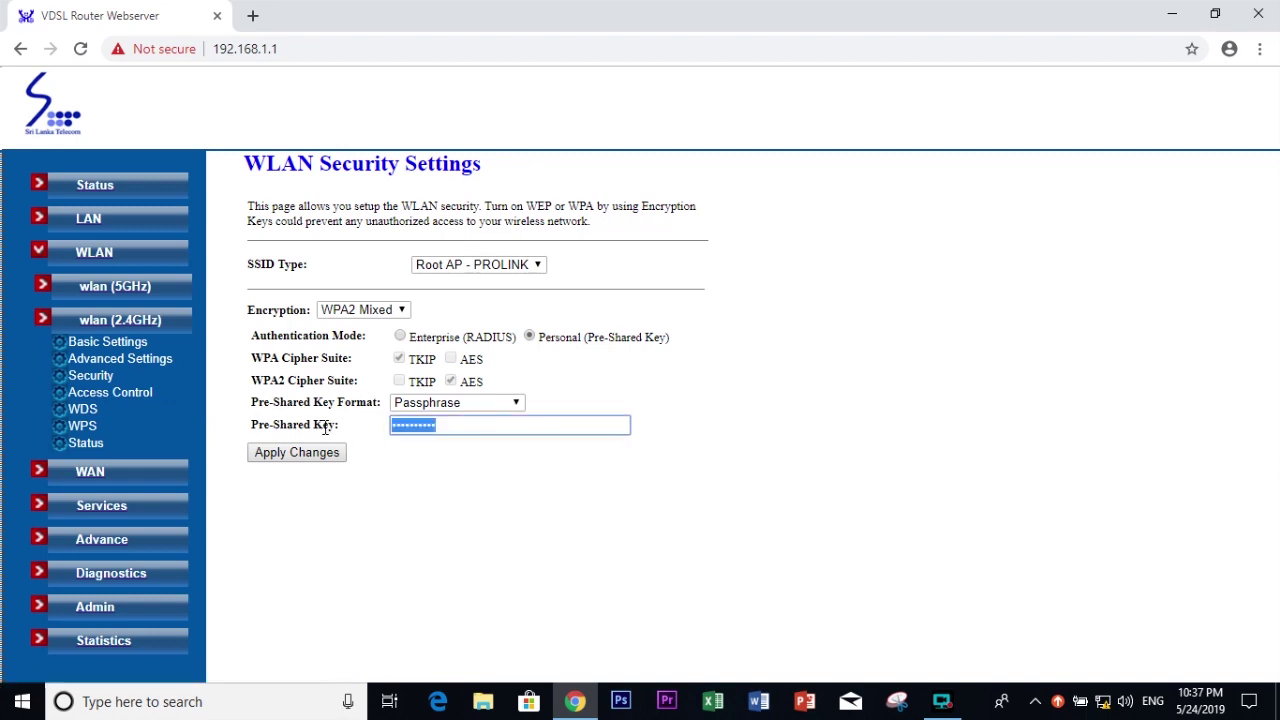
{"action": "type", "text": "••"}
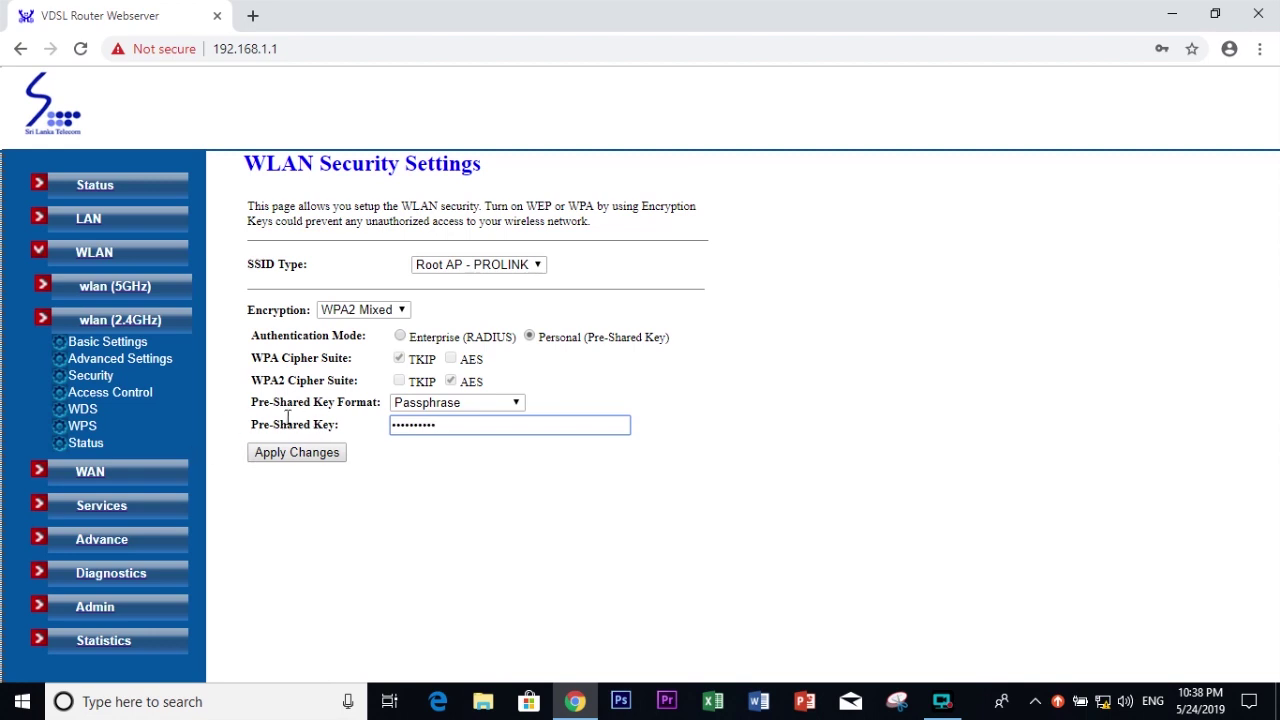
{"action": "left_click", "coordinate": [303, 456]}
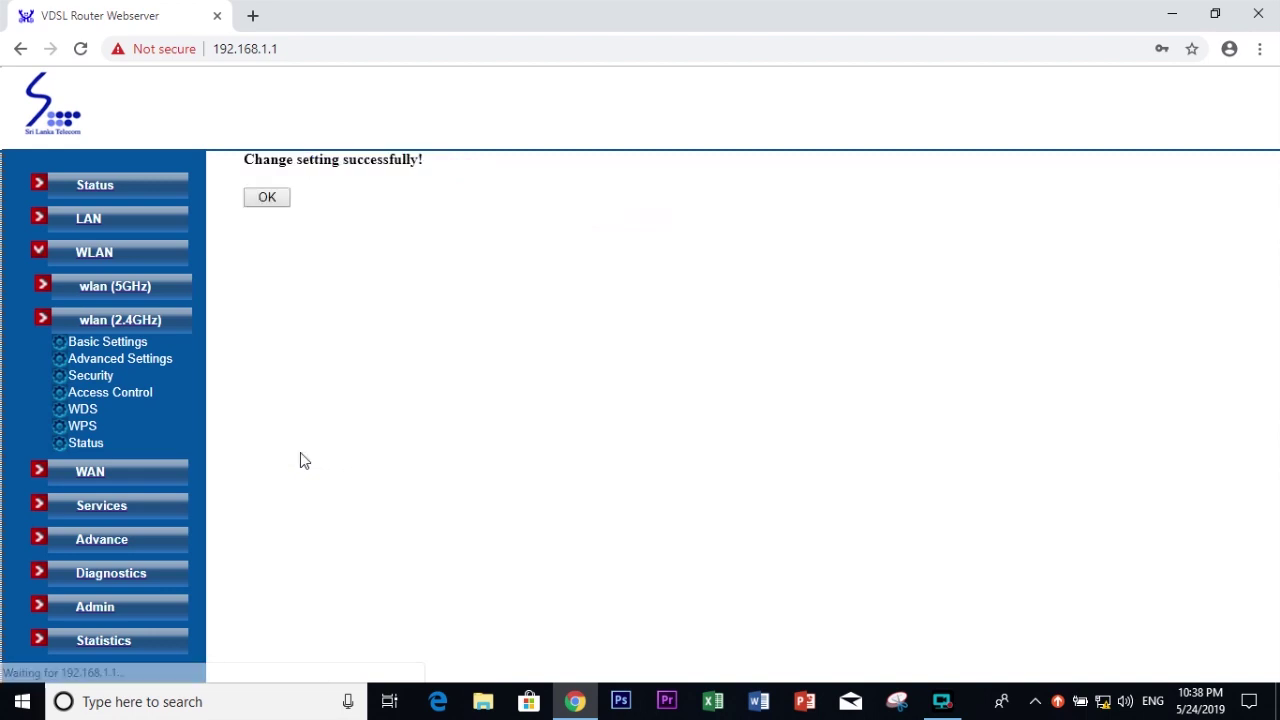
Step: Open Admin > Commit/Reboot and request Commit and Reboot
{"action": "left_click", "coordinate": [267, 198]}
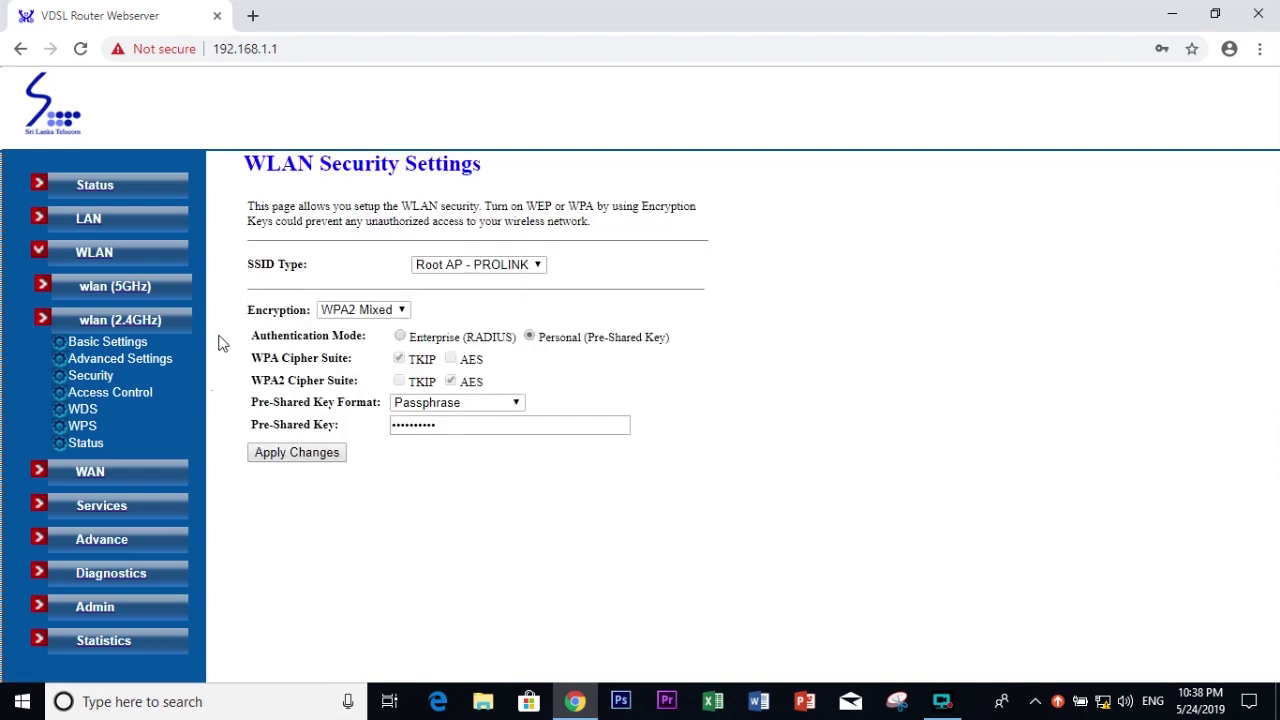
{"action": "left_click", "coordinate": [107, 610]}
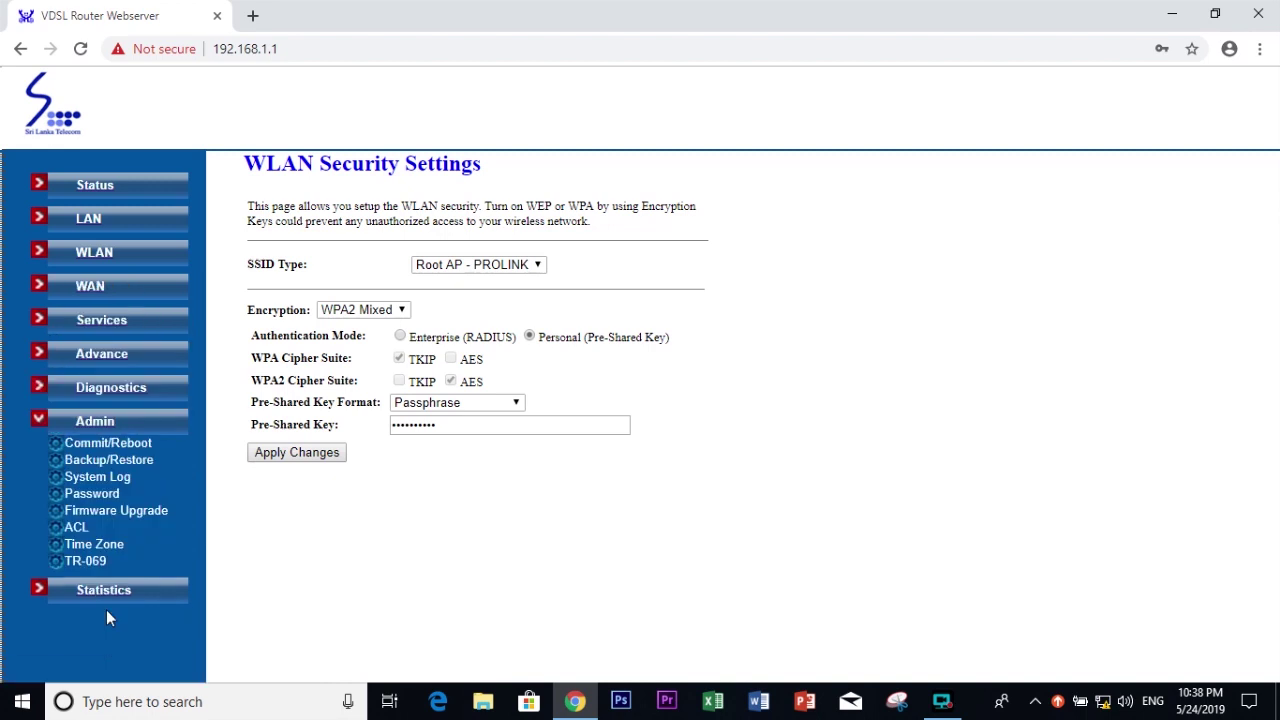
{"action": "left_click", "coordinate": [106, 449]}
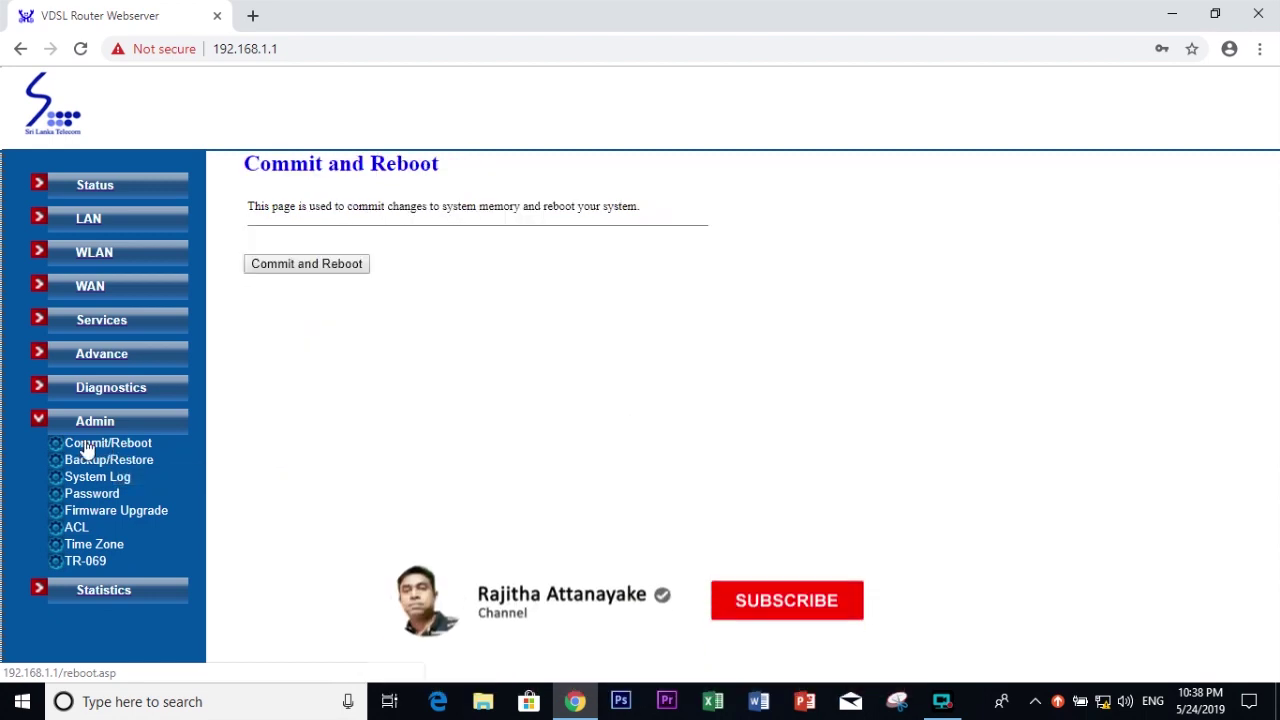
{"action": "left_click", "coordinate": [306, 266]}
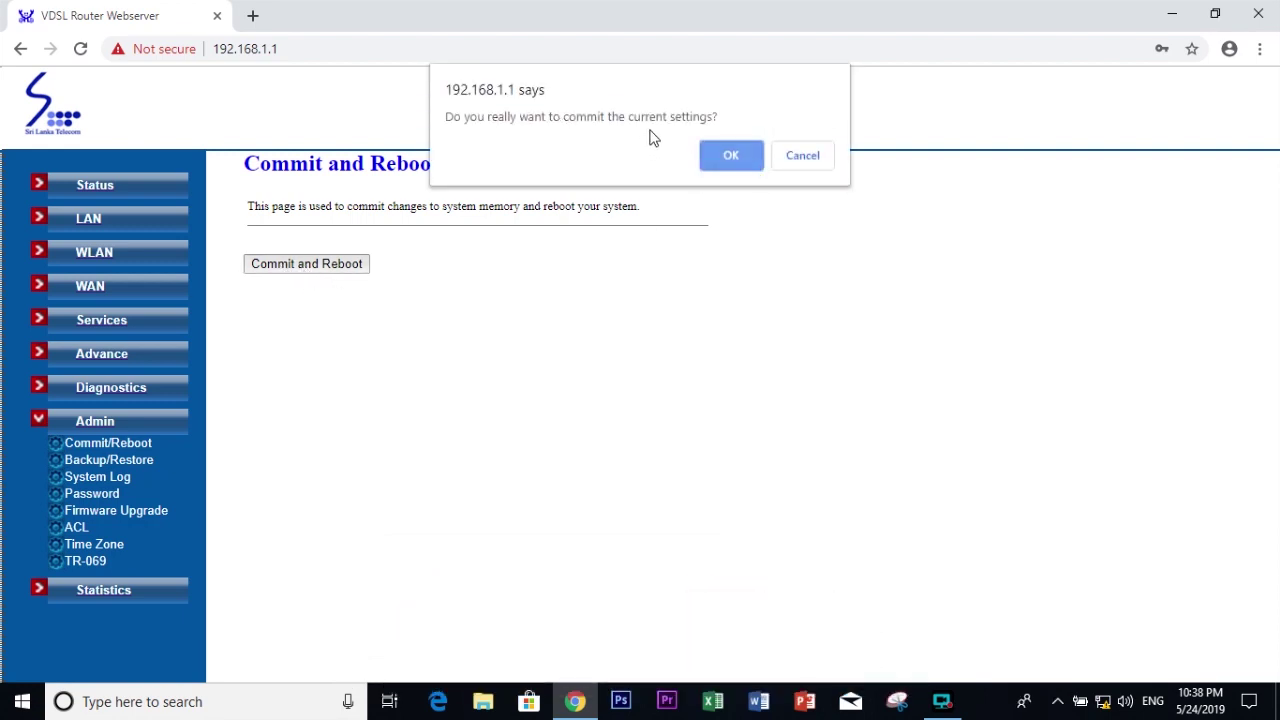
Step: Confirm the commit and reboot, verify PPPoE is up on Router Status, then open YouTube in a new tab
{"action": "left_click", "coordinate": [739, 165]}
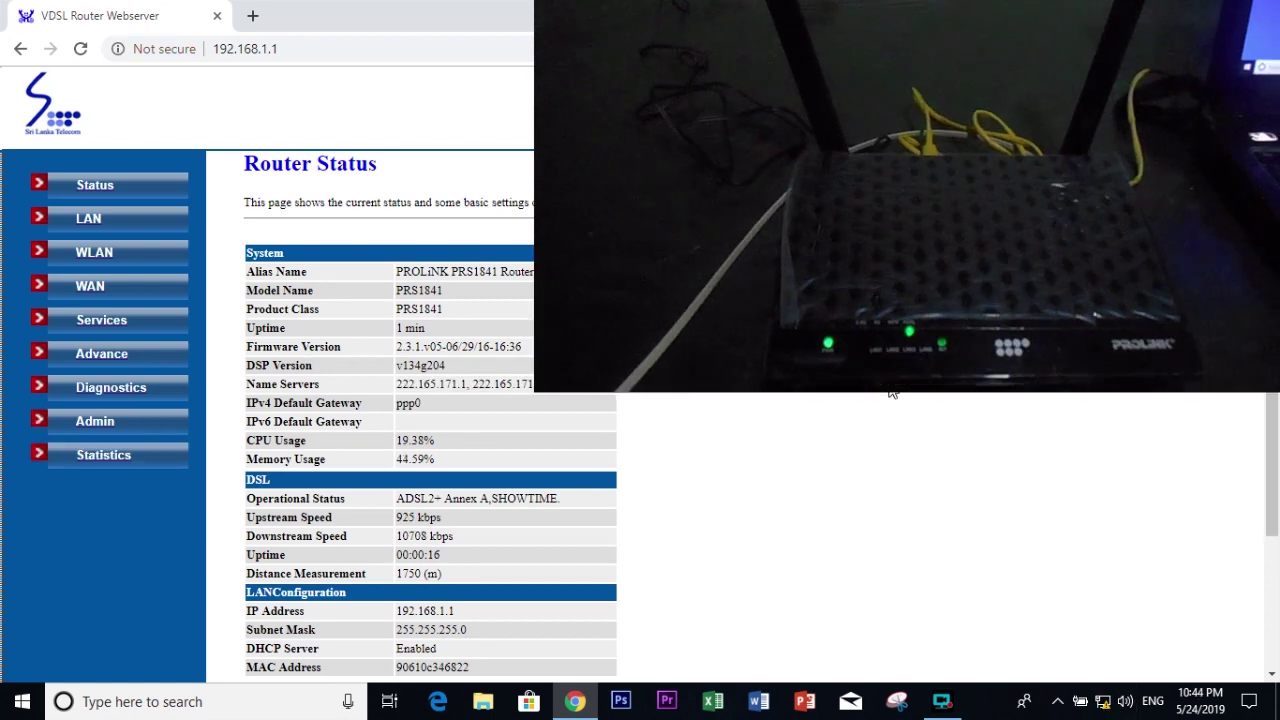
{"action": "scroll", "coordinate": [520, 450], "scroll_direction": "down", "scroll_amount": 2}
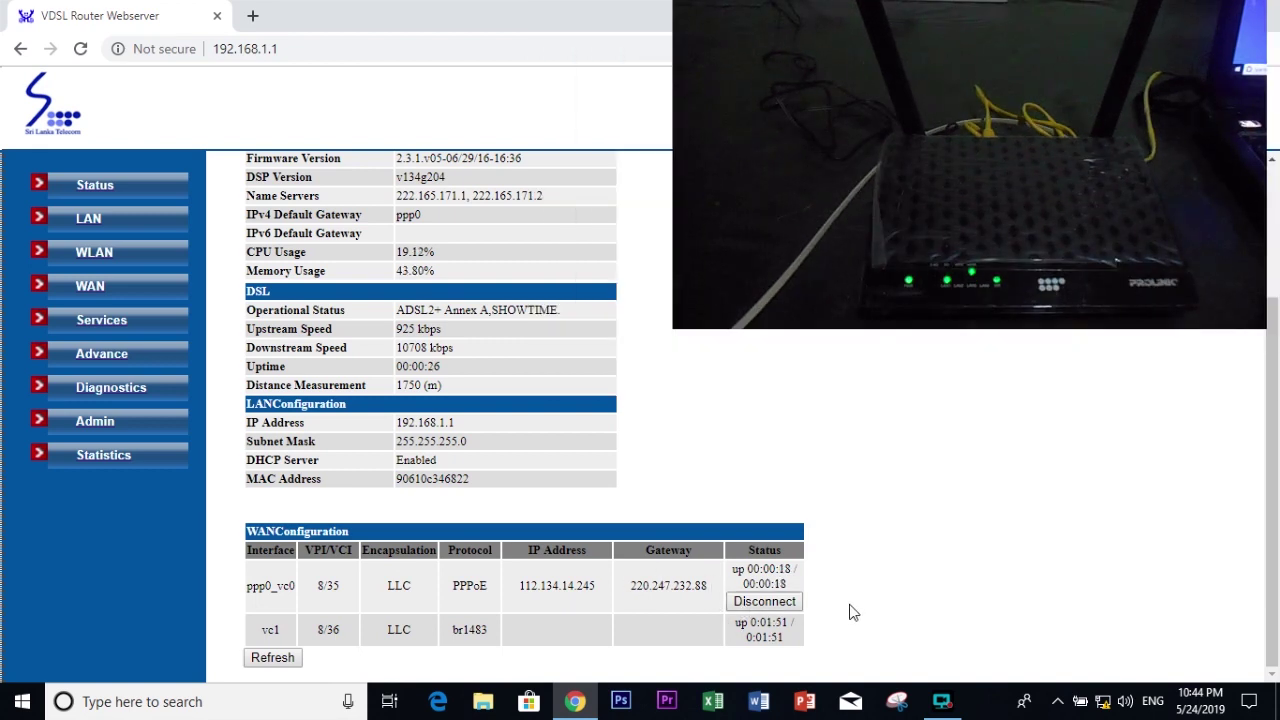
{"action": "scroll", "coordinate": [863, 597], "scroll_direction": "up", "scroll_amount": 1}
{"action": "scroll", "coordinate": [863, 597], "scroll_direction": "up", "scroll_amount": 1}
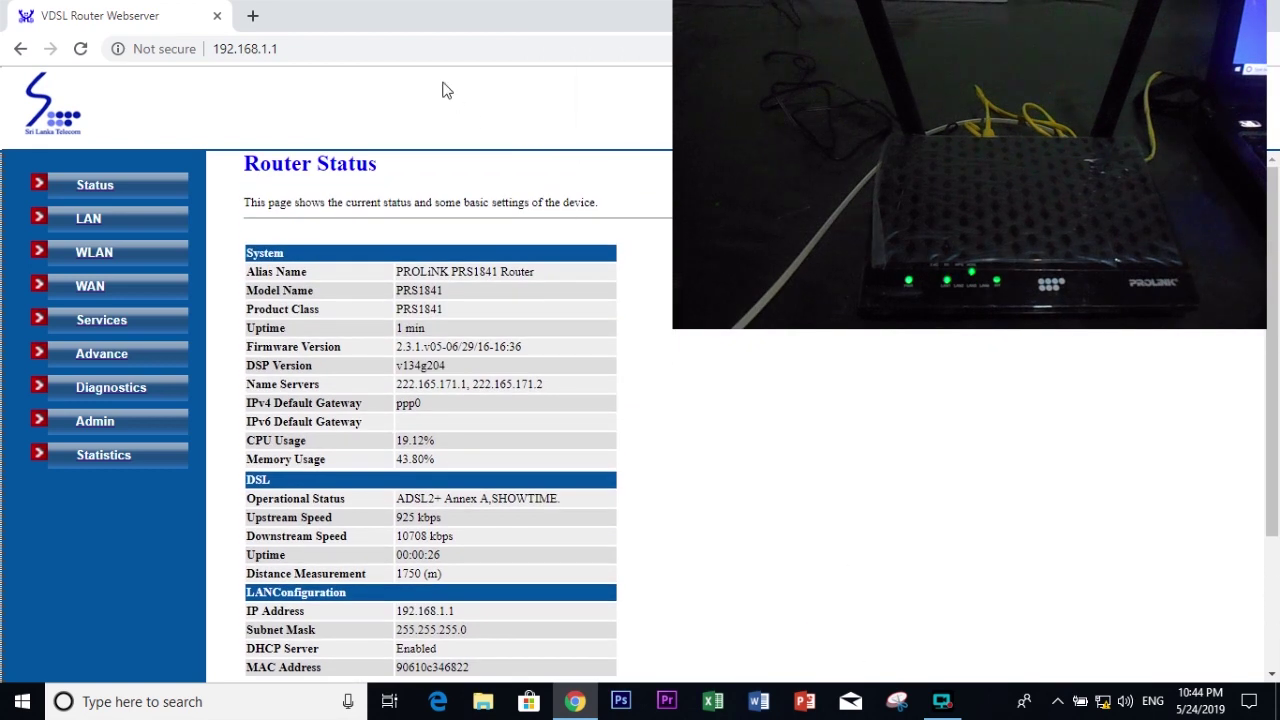
{"action": "left_click", "coordinate": [253, 16]}
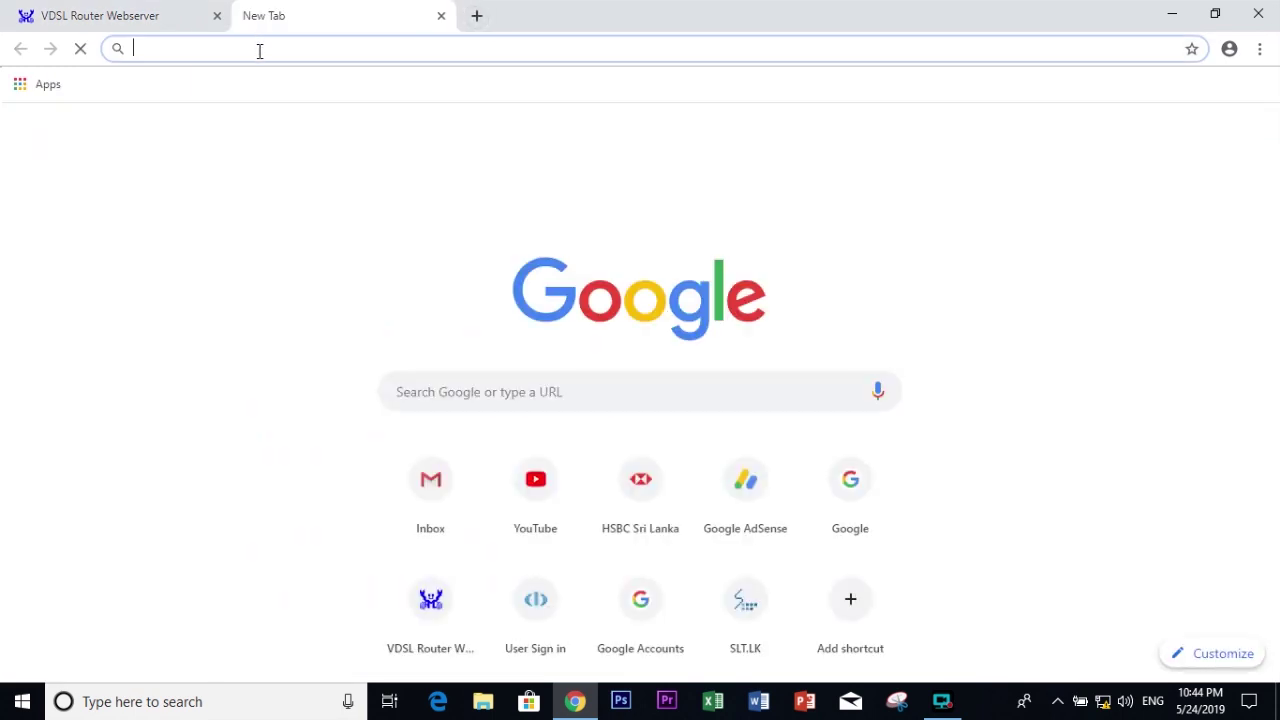
{"action": "left_click", "coordinate": [522, 505]}
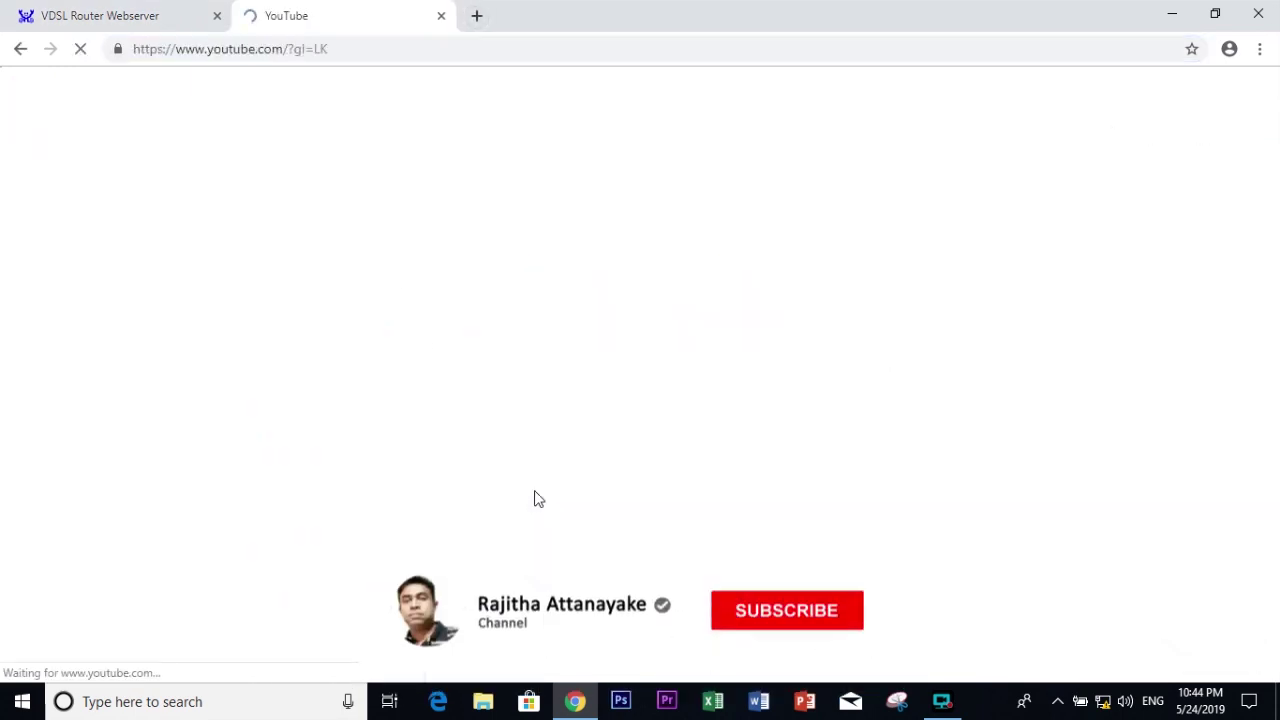